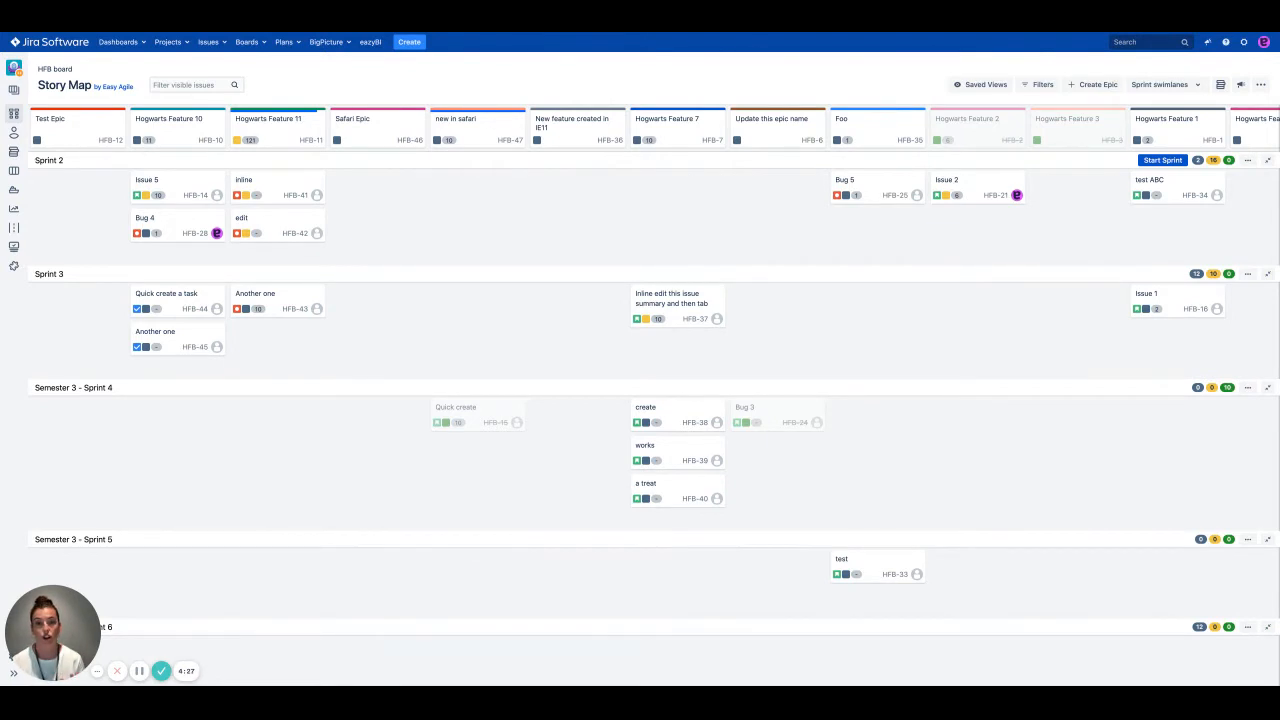
Step: Filter the epics to the Slytherin component and exclude the Done status
{"action": "left_click", "coordinate": [1040, 86]}
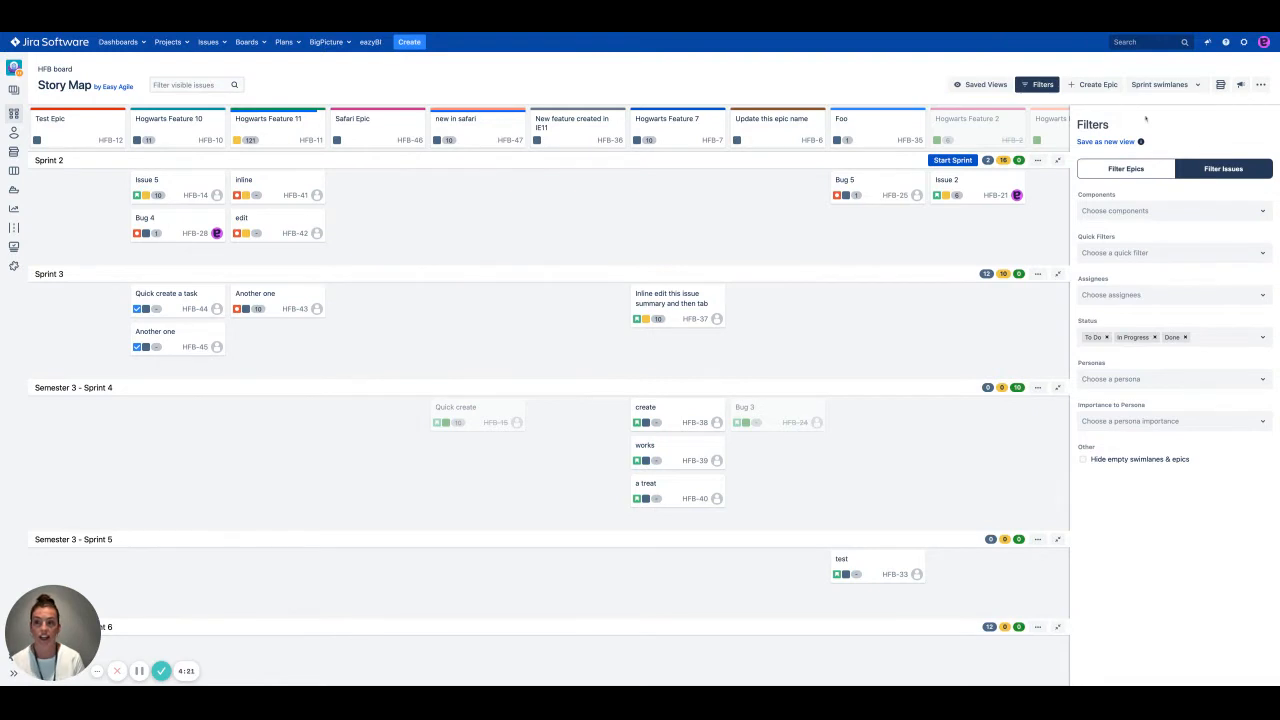
{"action": "left_click", "coordinate": [1126, 169]}
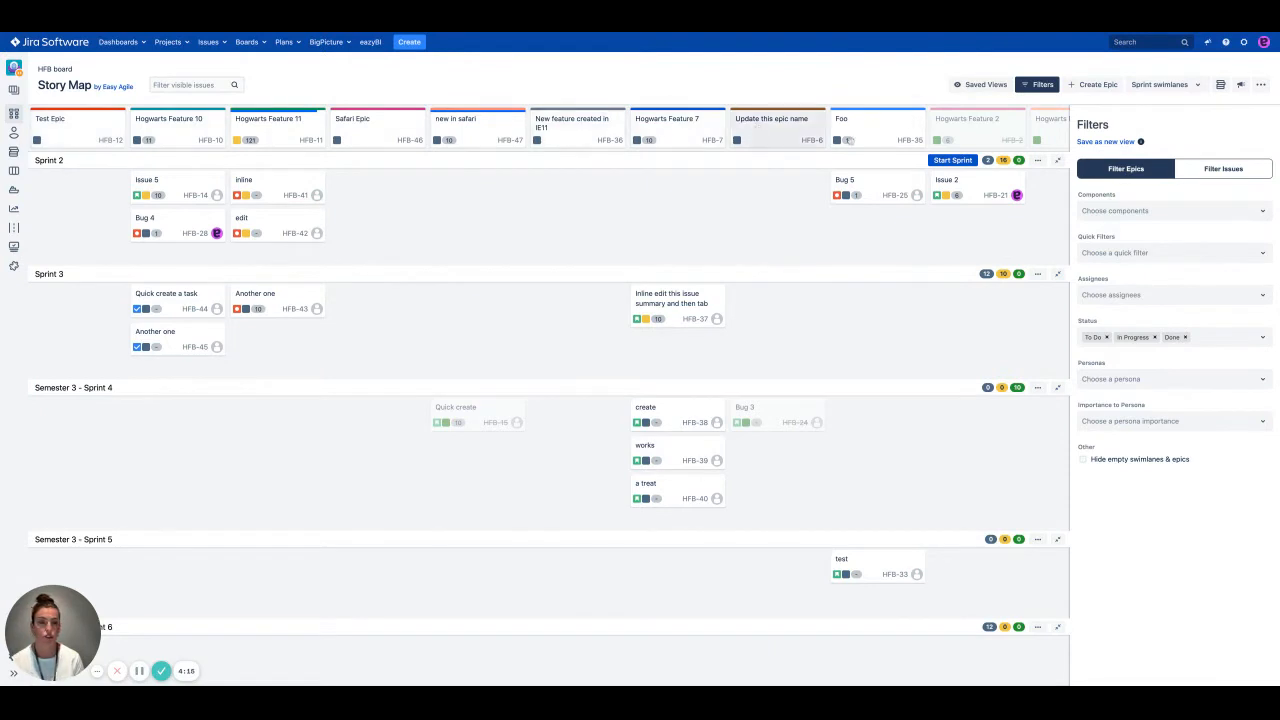
{"action": "scroll", "coordinate": [819, 163], "scroll_direction": "right", "scroll_amount": 5}
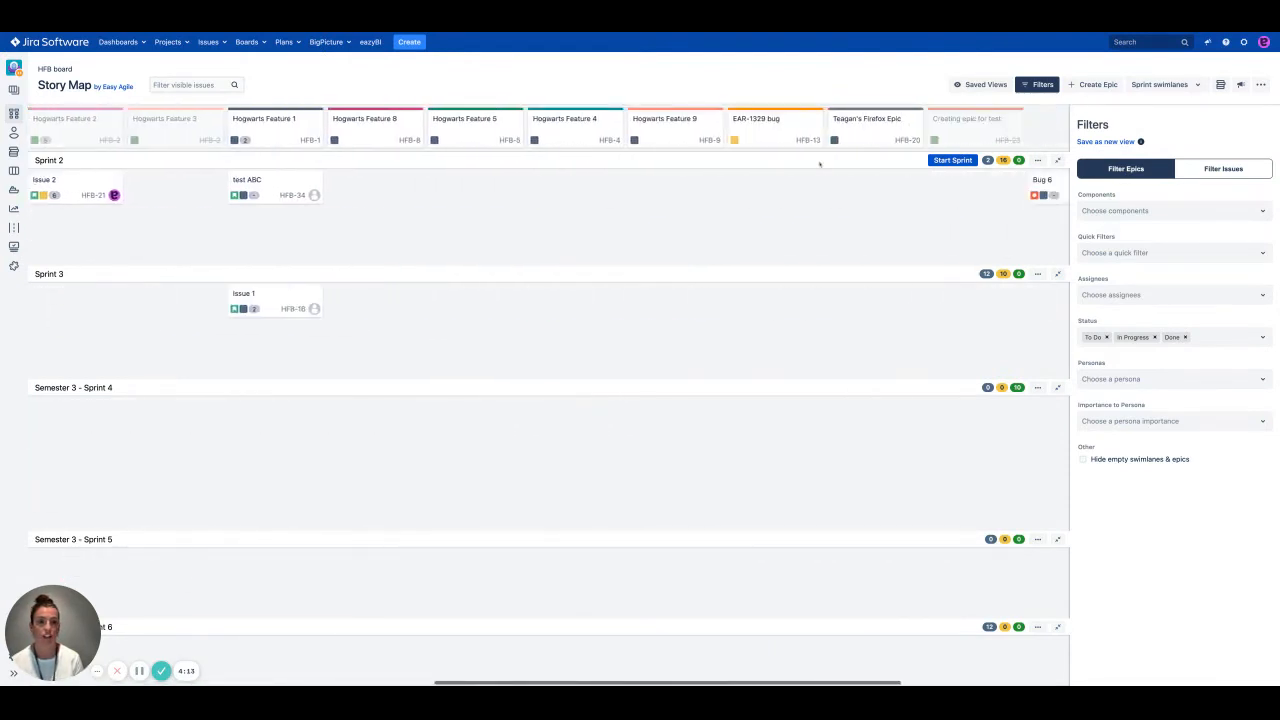
{"action": "scroll", "coordinate": [550, 380], "scroll_direction": "left", "scroll_amount": 5}
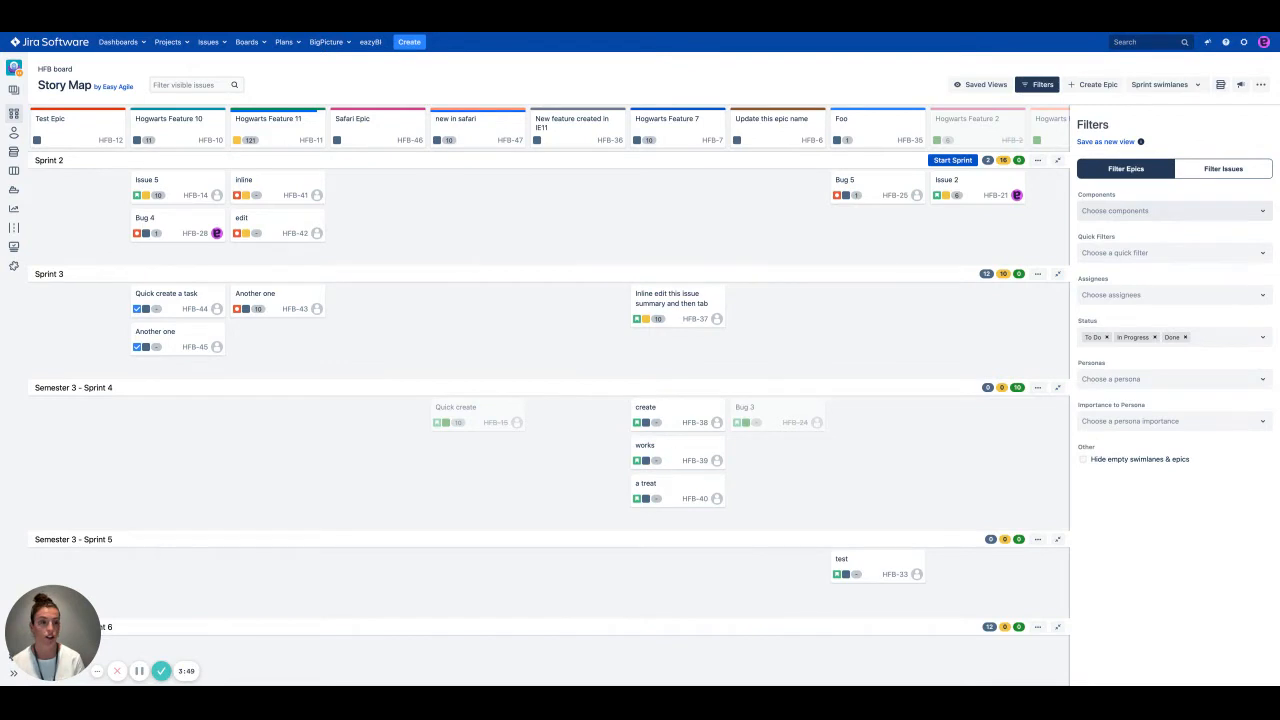
{"action": "left_click", "coordinate": [1174, 211]}
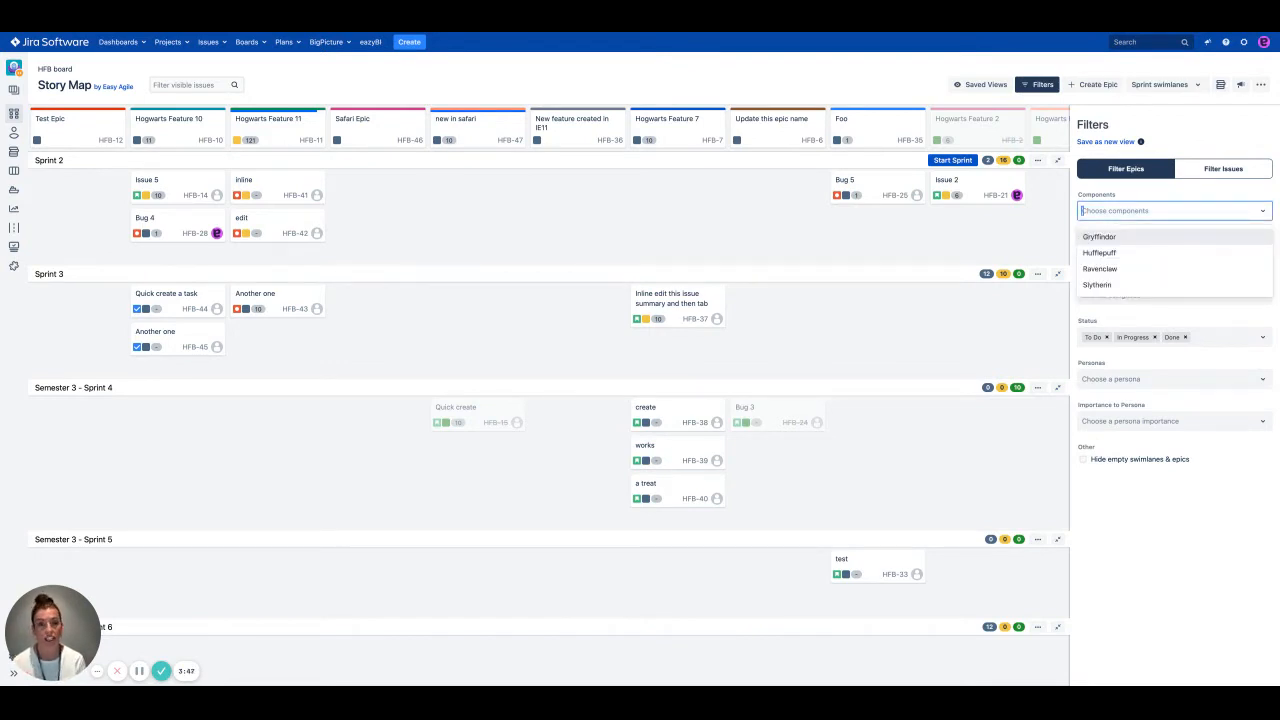
{"action": "left_click", "coordinate": [1098, 285]}
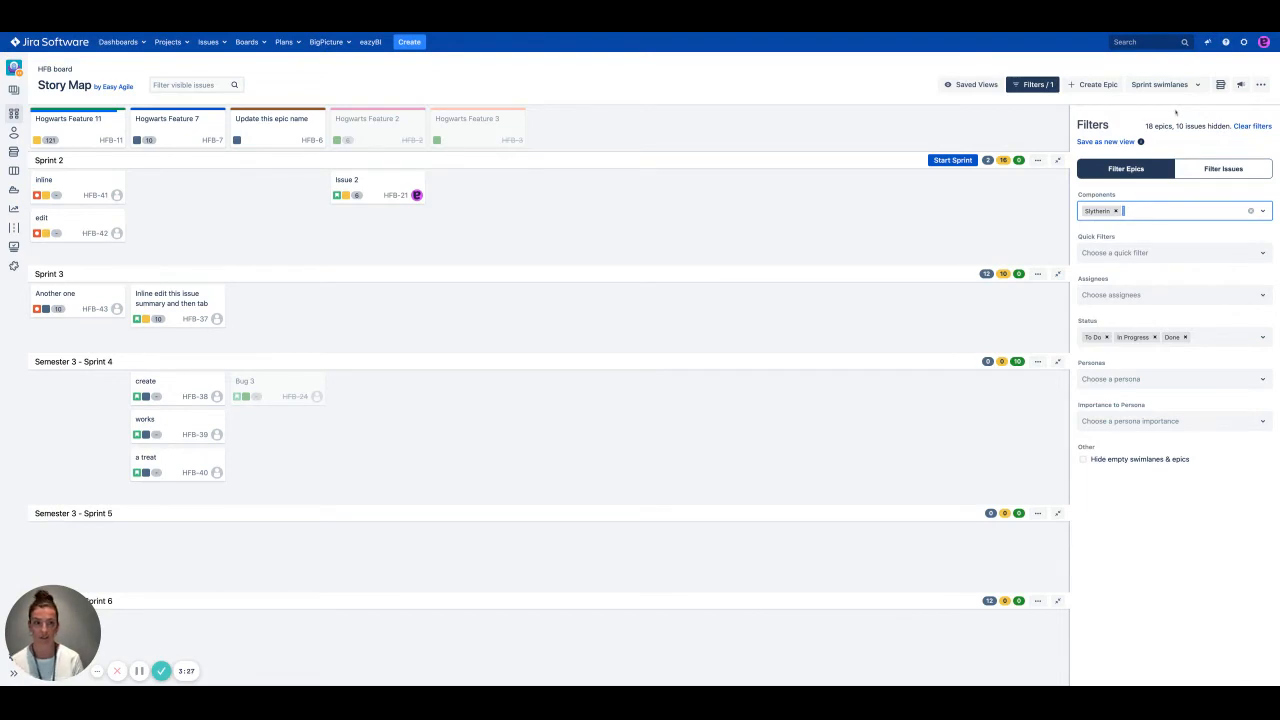
{"action": "left_click", "coordinate": [1161, 110]}
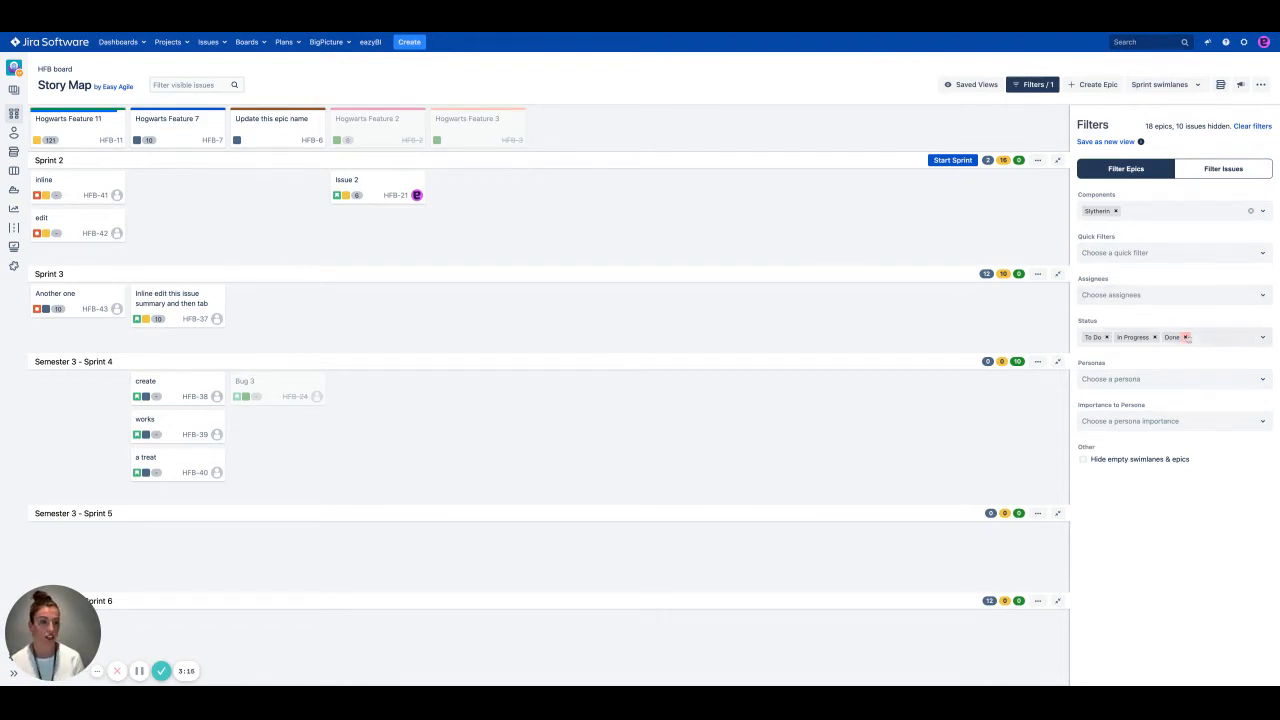
{"action": "left_click", "coordinate": [1185, 337]}
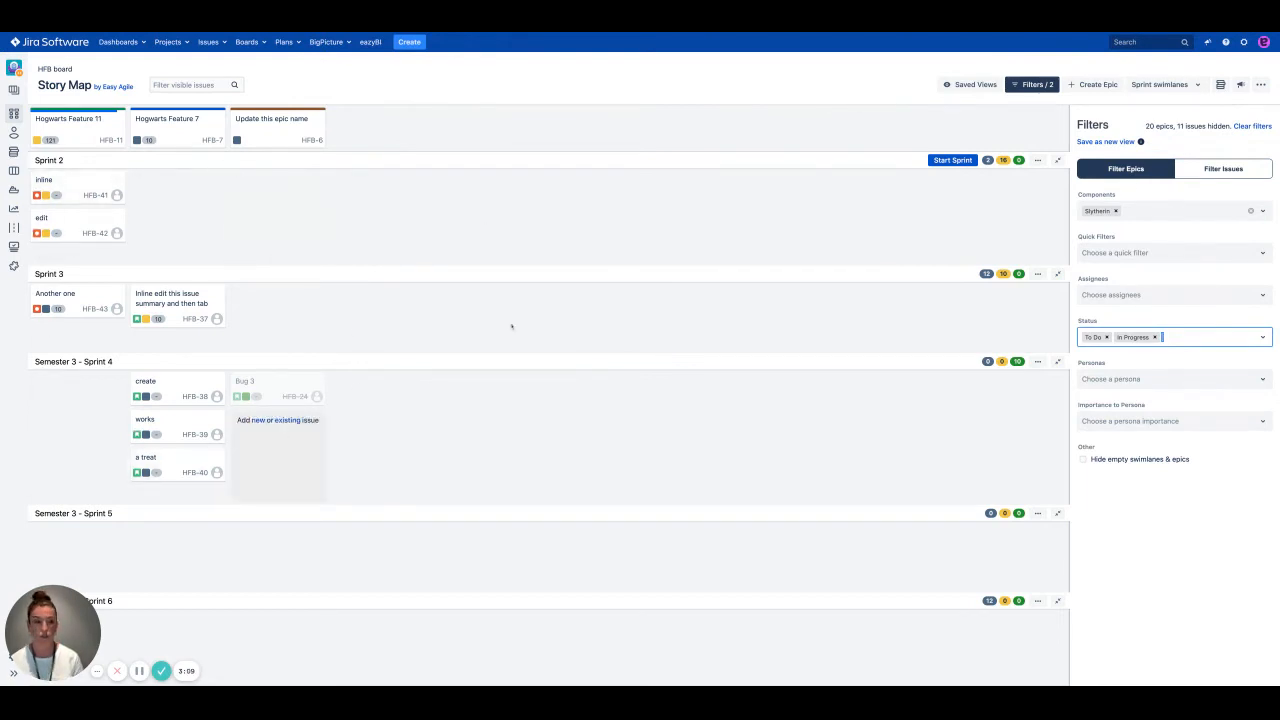
Step: Filter the issues to In Progress only by removing the To Do and Done statuses
{"action": "left_click", "coordinate": [1222, 170]}
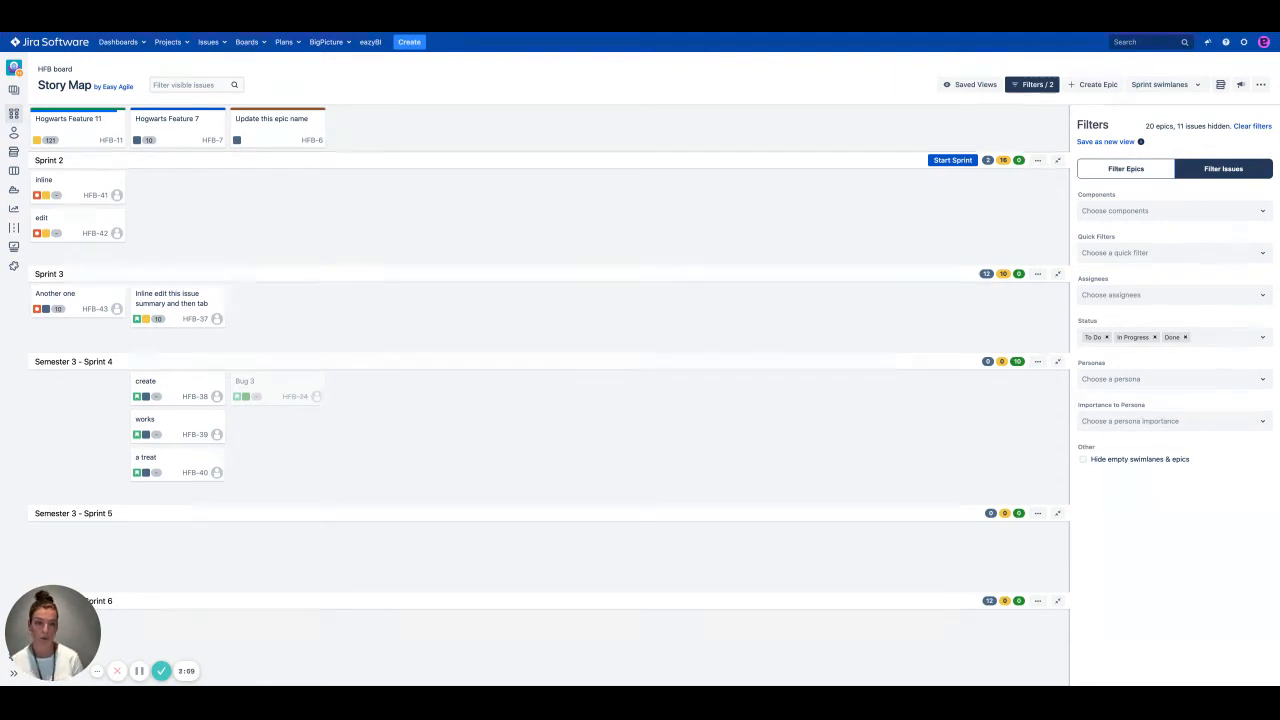
{"action": "left_click", "coordinate": [1107, 337]}
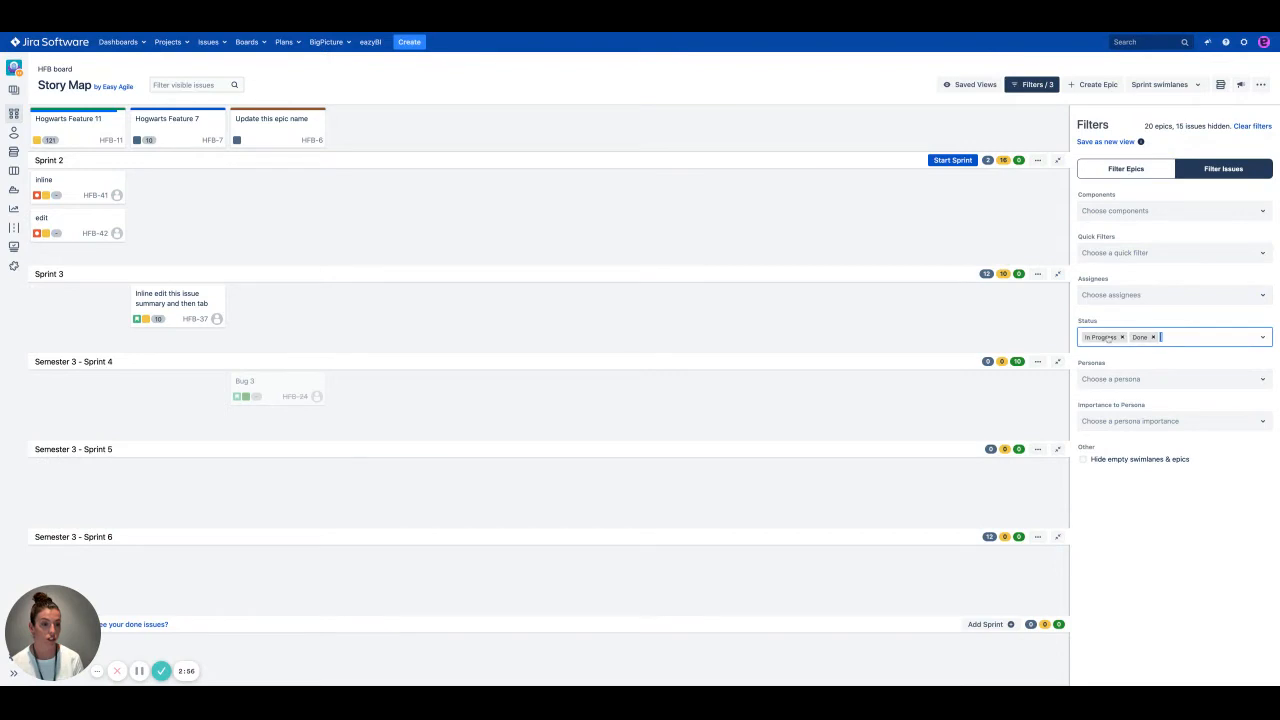
{"action": "left_click", "coordinate": [1157, 337]}
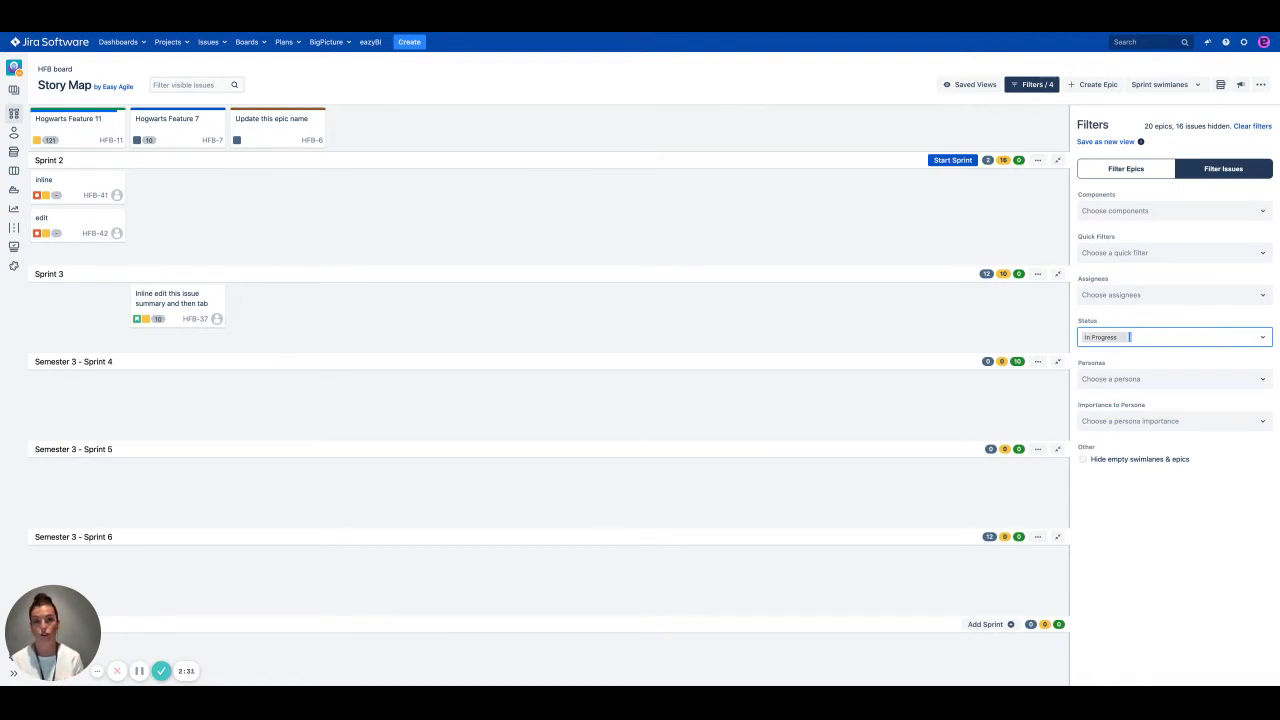
Step: Save the current filters as a new view named "Slytherin WIP"
{"action": "left_click", "coordinate": [1108, 142]}
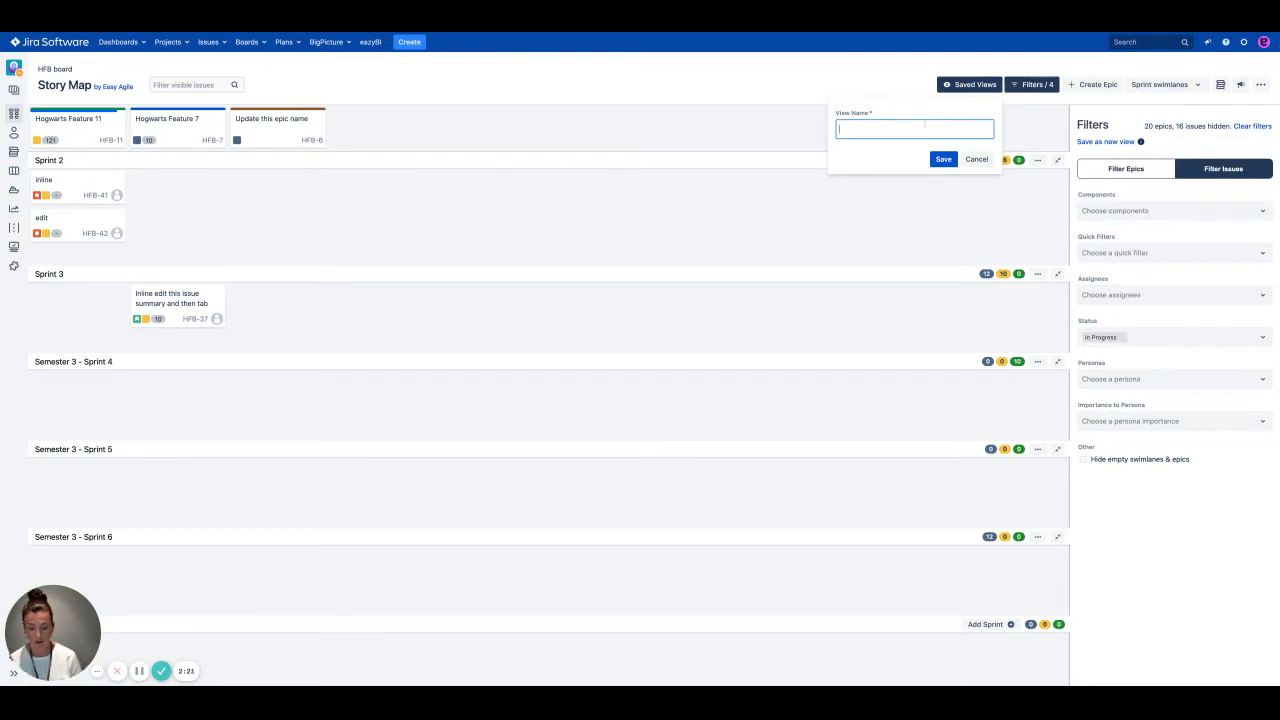
{"action": "type", "text": "Esther"}
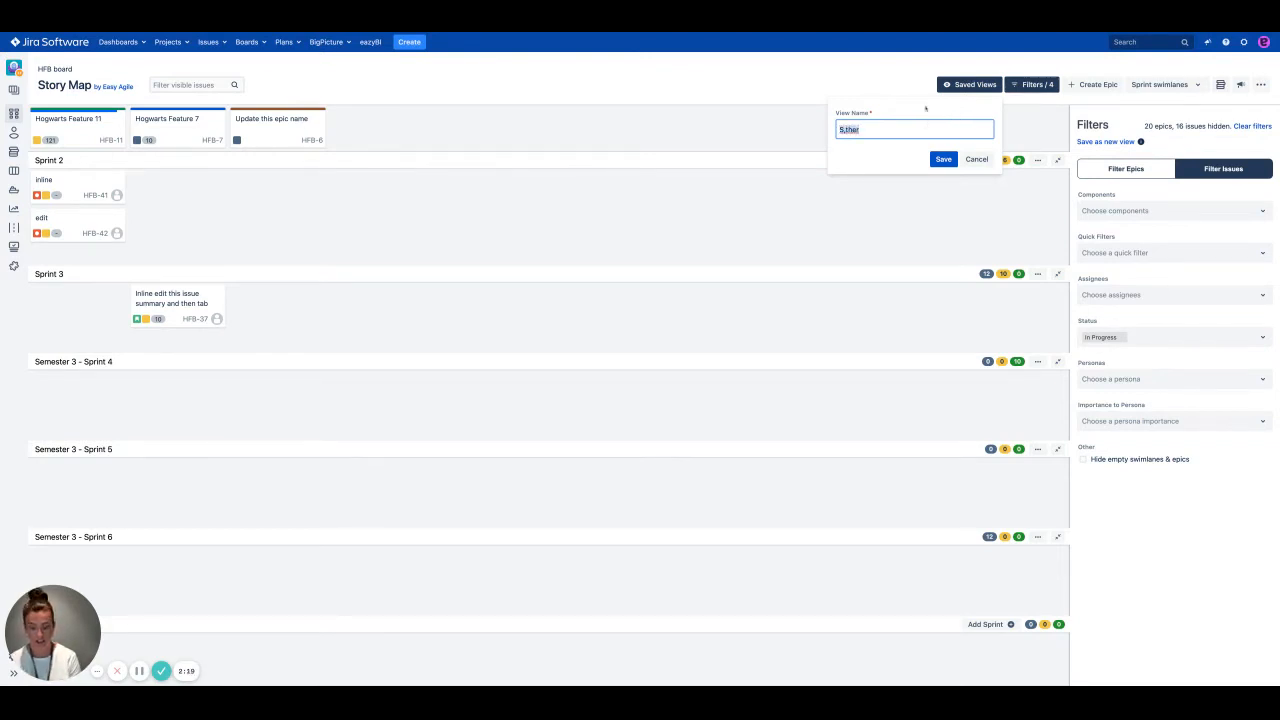
{"action": "type", "text": "S"}
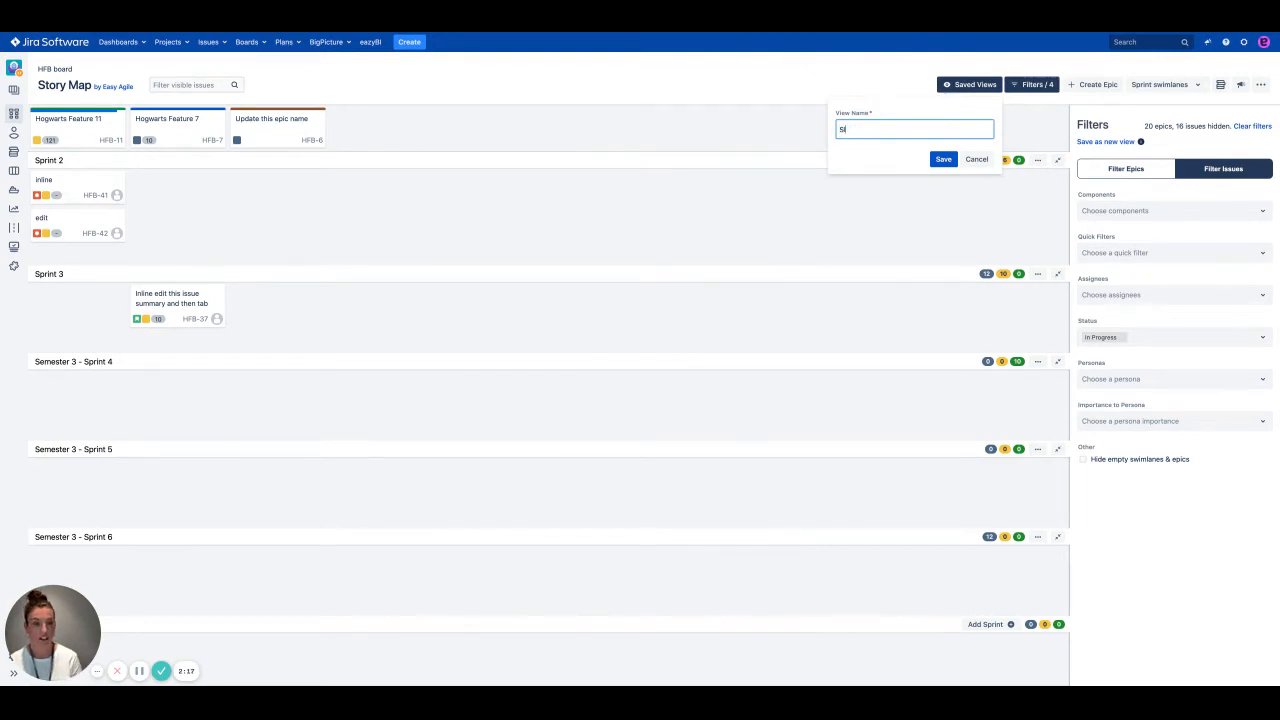
{"action": "type", "text": "lytherin WIP"}
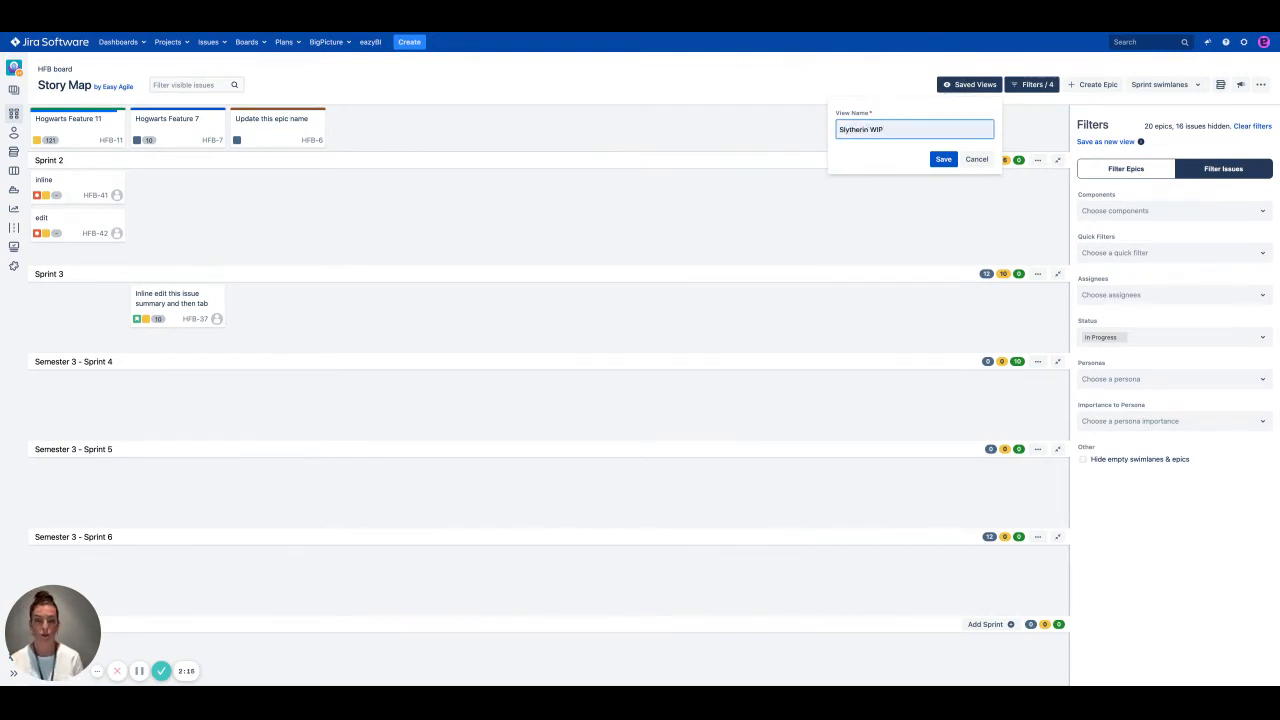
{"action": "left_click", "coordinate": [941, 160]}
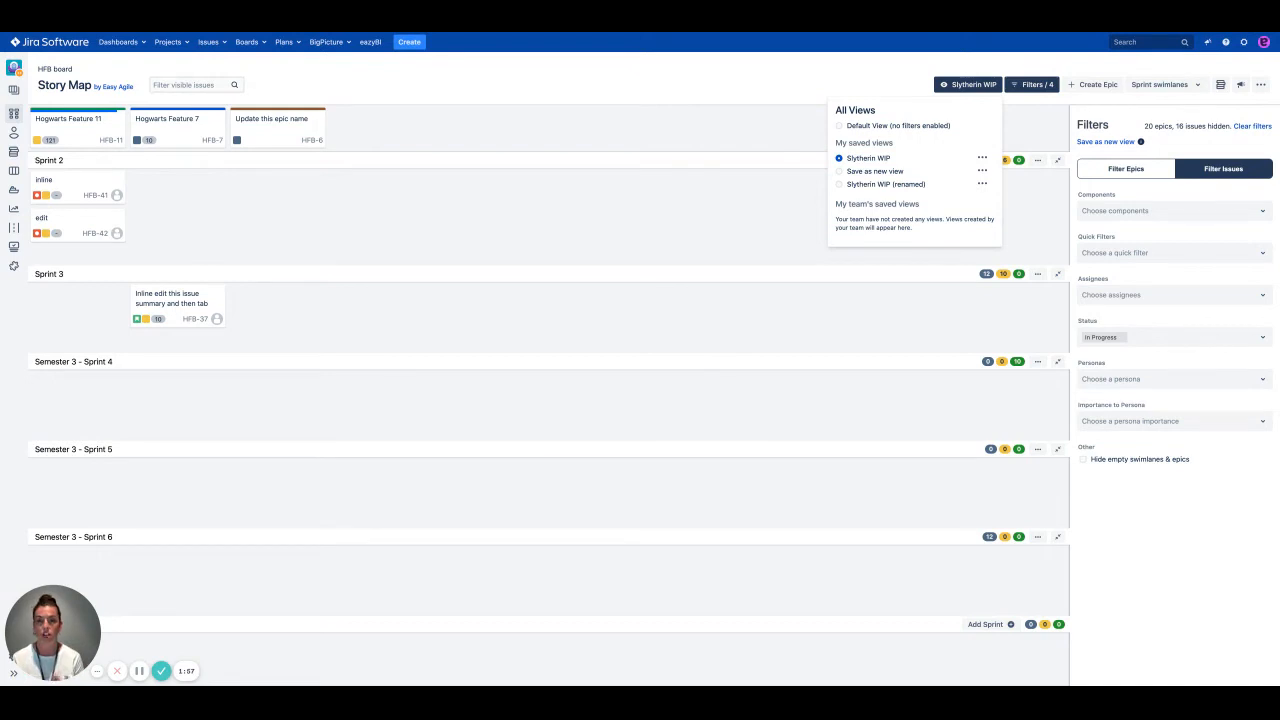
Step: Share the "Slytherin WIP" saved view and close the list of views
{"action": "left_click", "coordinate": [982, 159]}
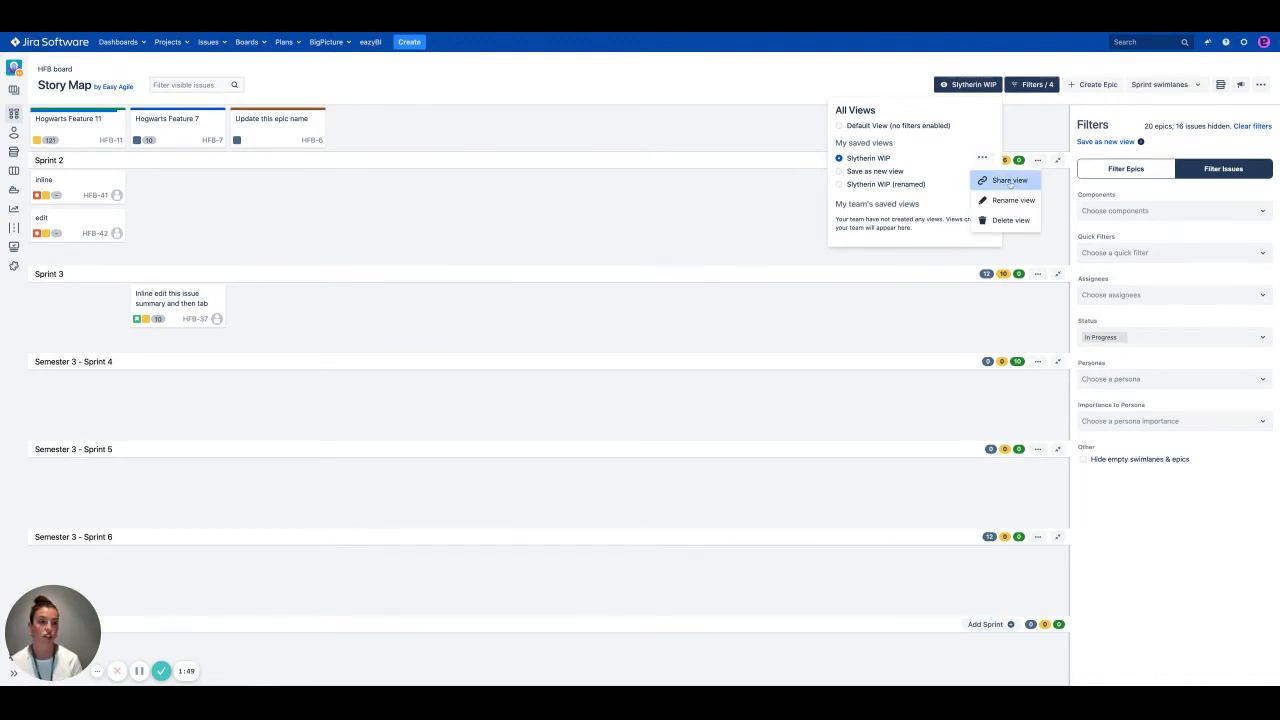
{"action": "left_click", "coordinate": [1010, 181]}
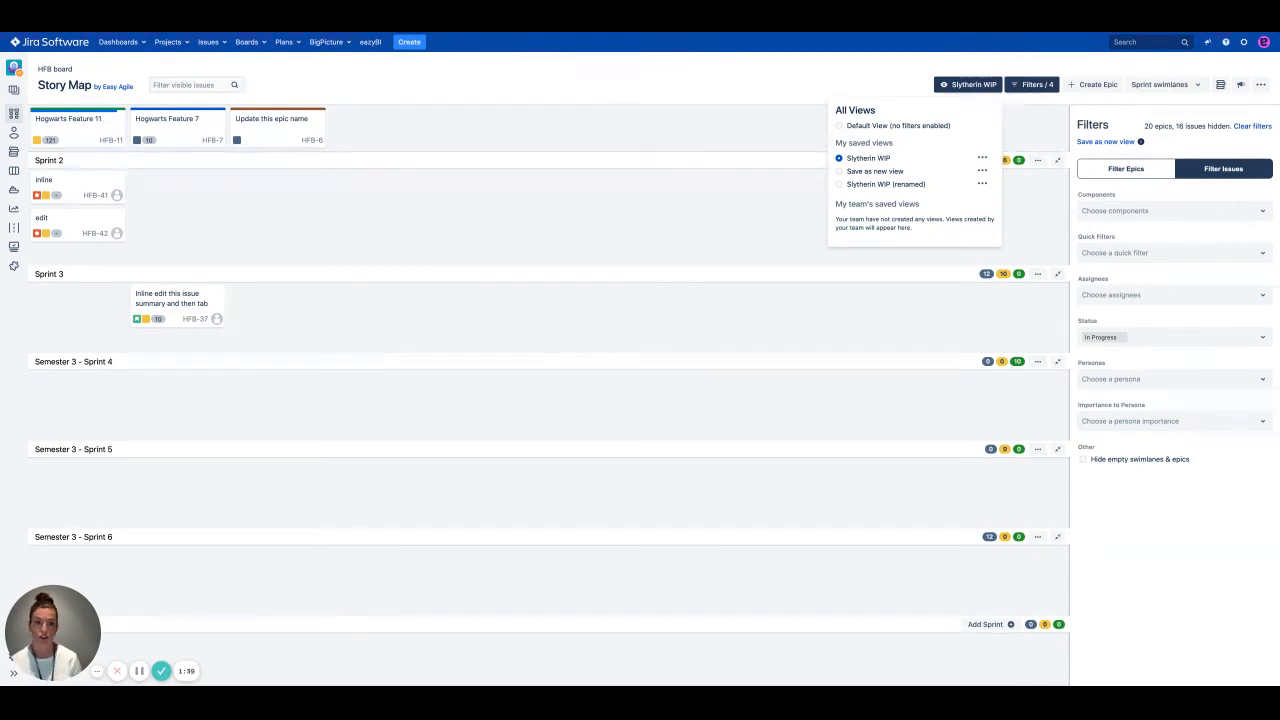
{"action": "key", "text": "Escape"}
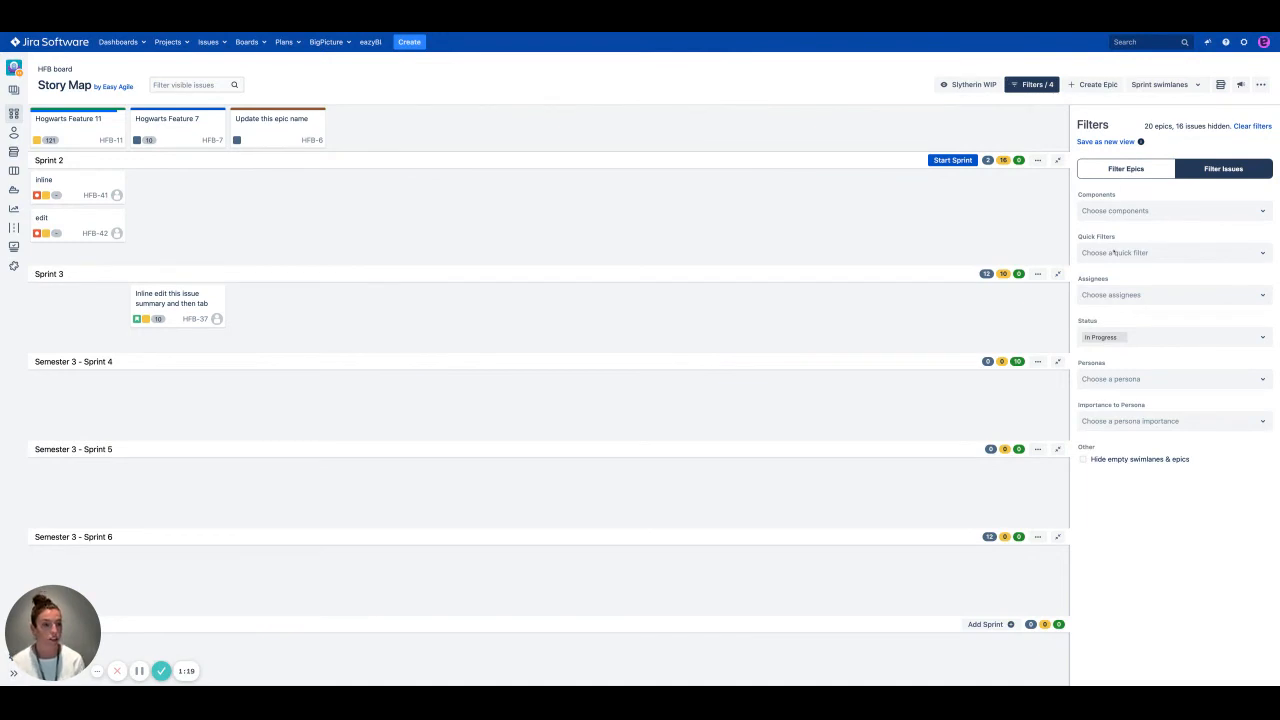
{"action": "left_click", "coordinate": [967, 84]}
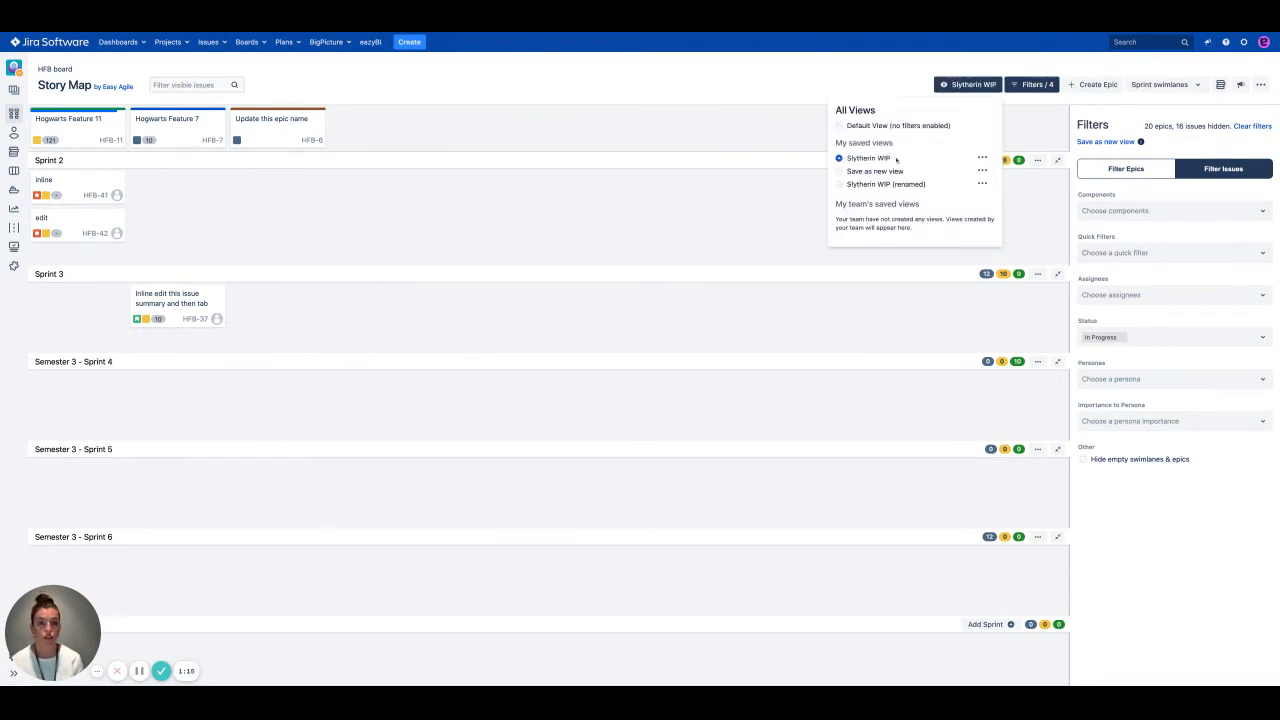
{"action": "left_click", "coordinate": [903, 74]}
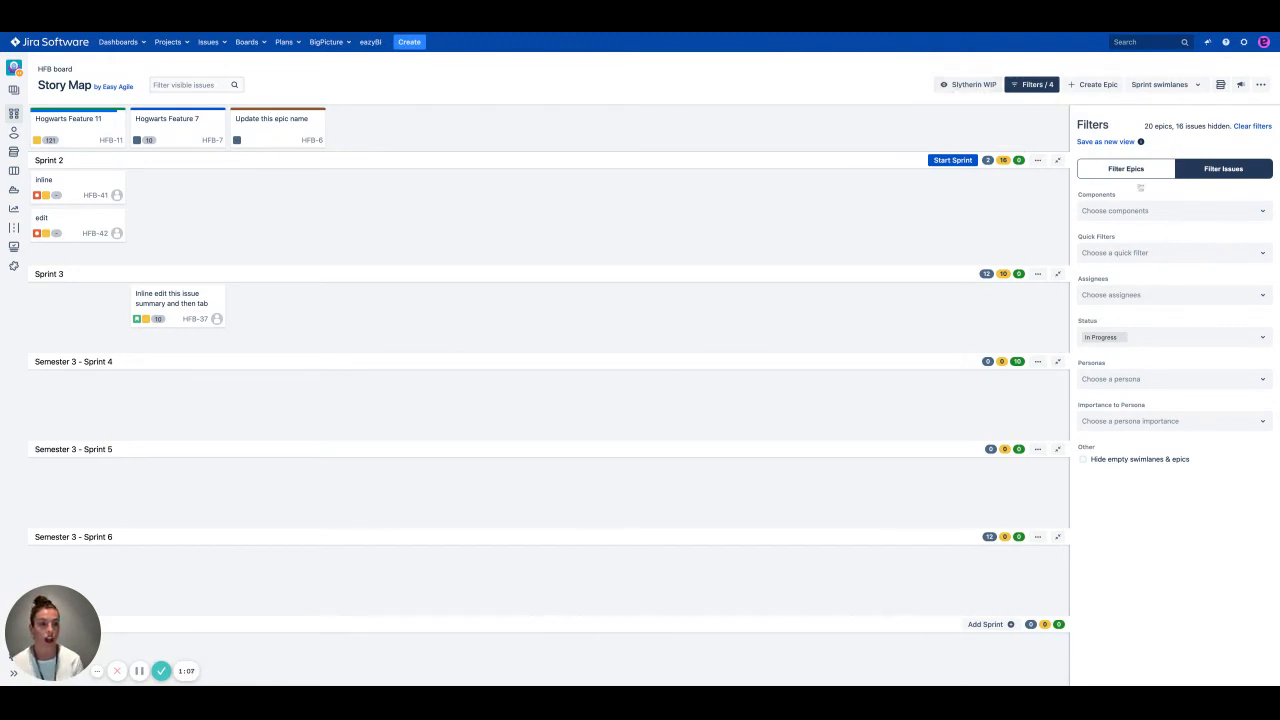
Step: Add the To Do status to the issue filter and update the saved view with this change
{"action": "left_click", "coordinate": [1144, 337]}
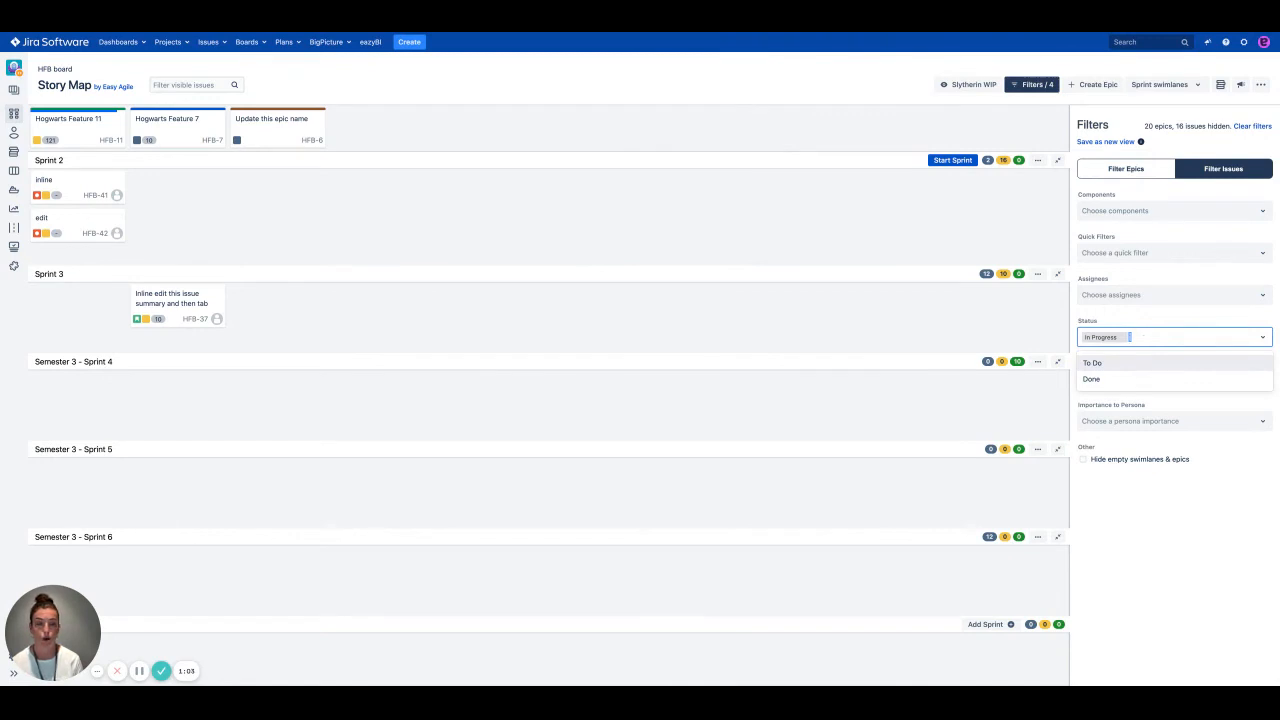
{"action": "left_click", "coordinate": [1093, 363]}
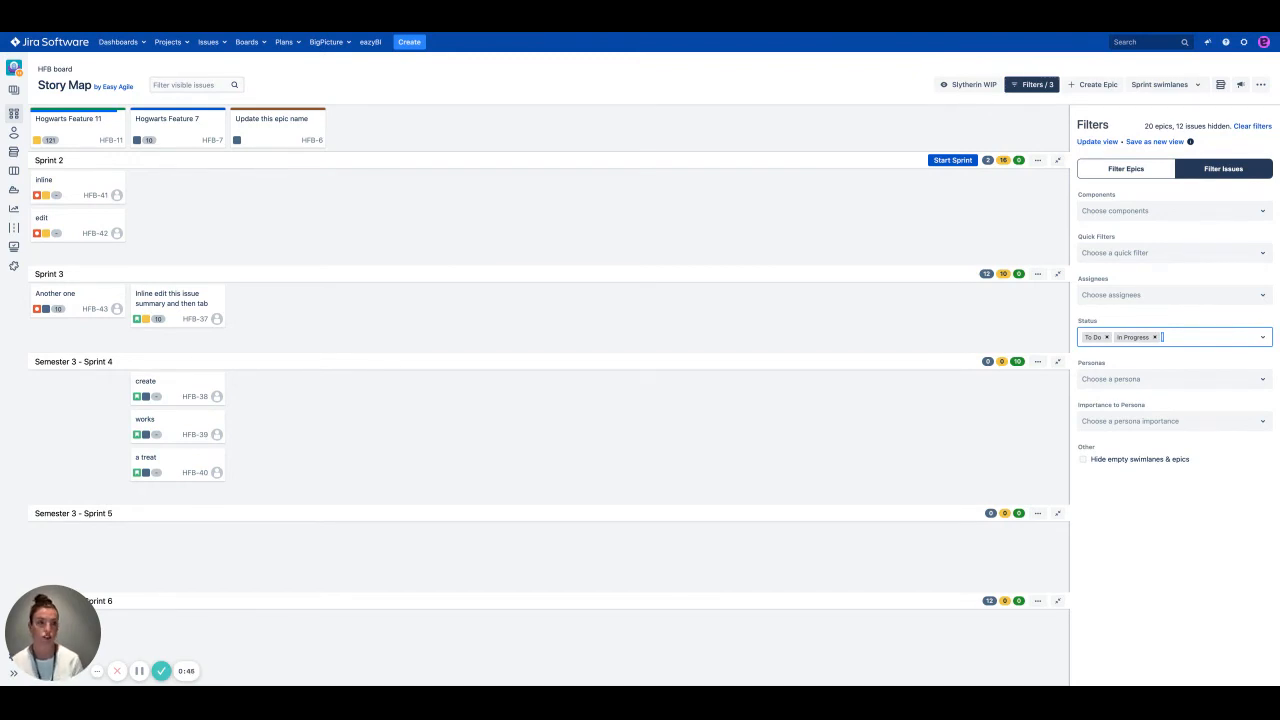
{"action": "left_click", "coordinate": [1098, 142]}
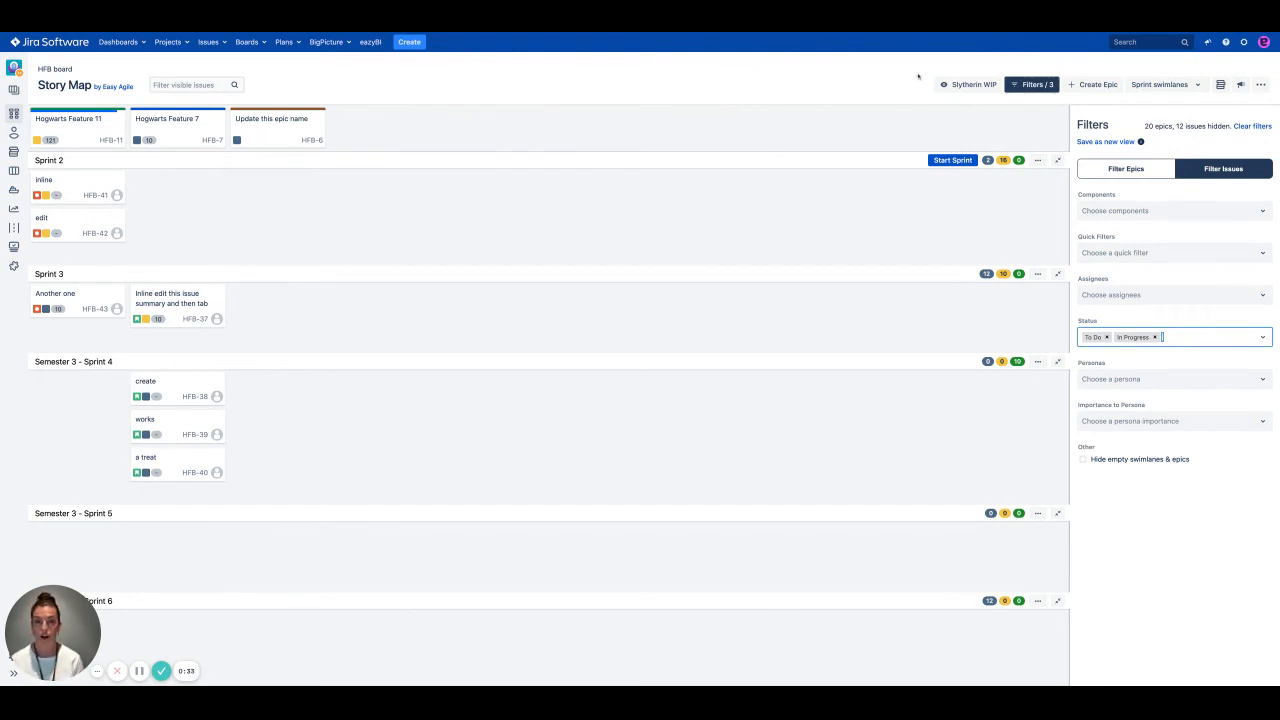
Step: Rename the "Slytherin WIP" saved view to "Slytherin WIP + To Do"
{"action": "left_click", "coordinate": [970, 85]}
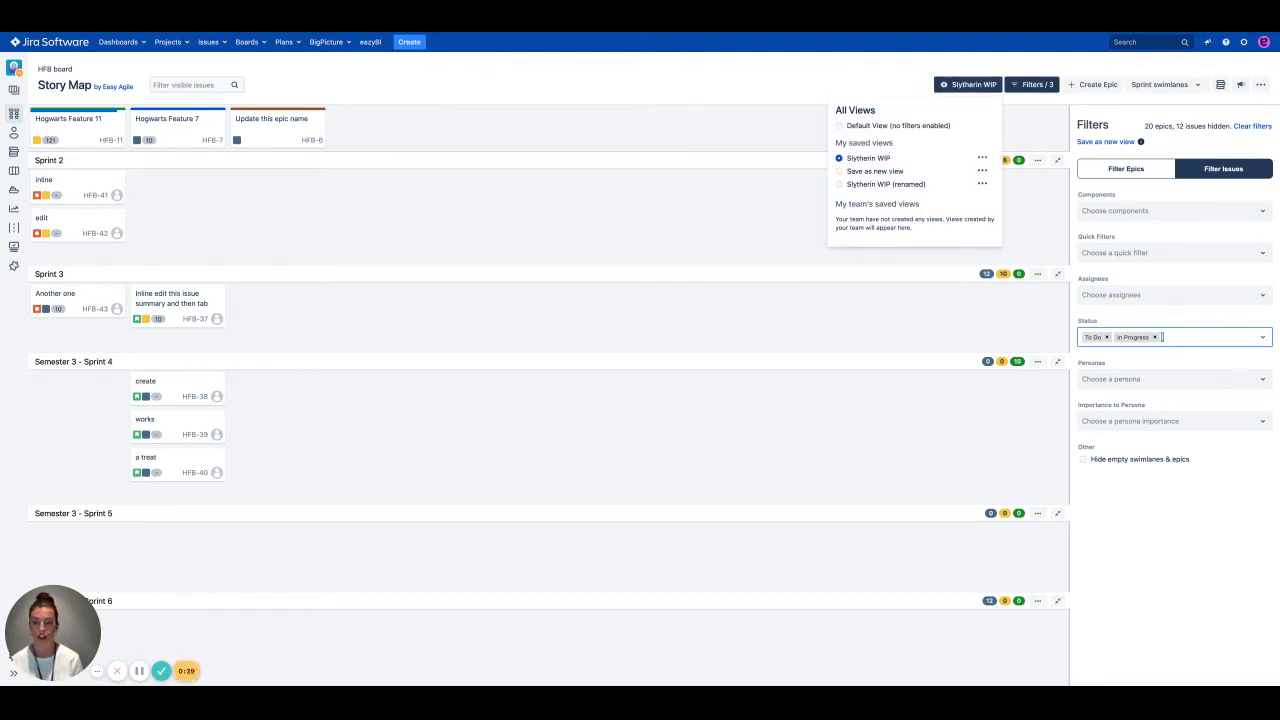
{"action": "left_click", "coordinate": [983, 159]}
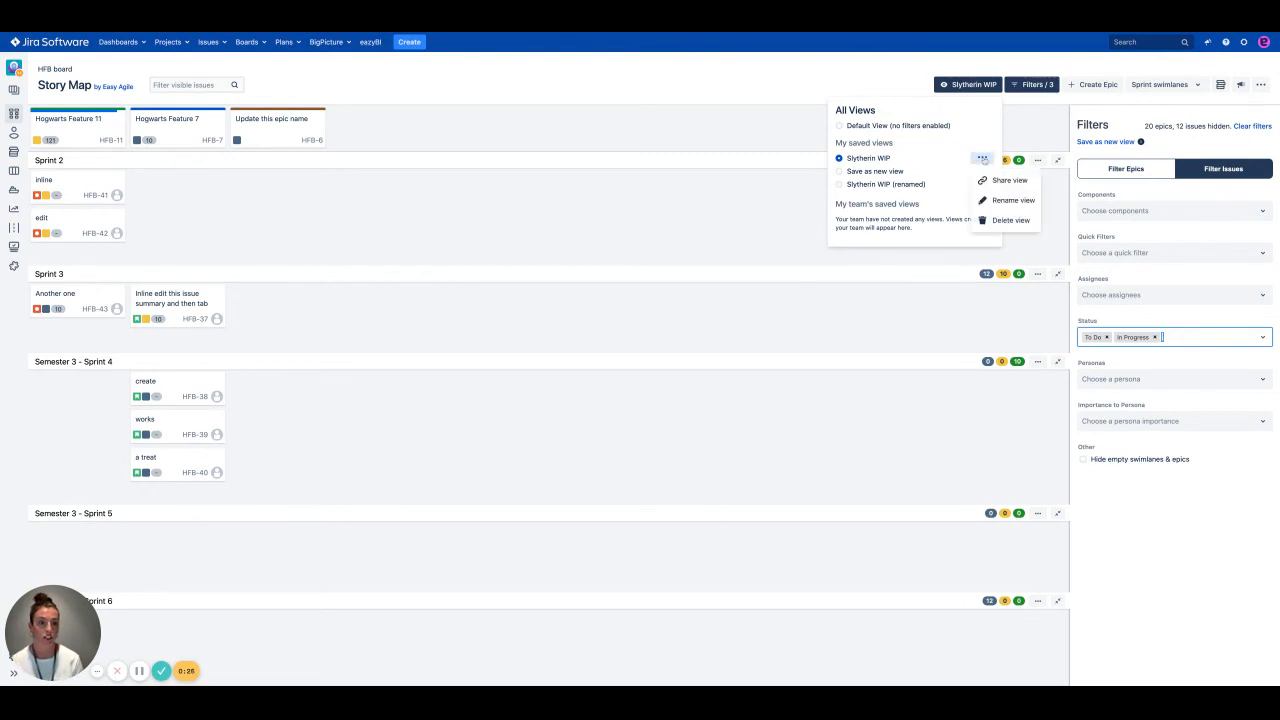
{"action": "left_click", "coordinate": [1014, 202]}
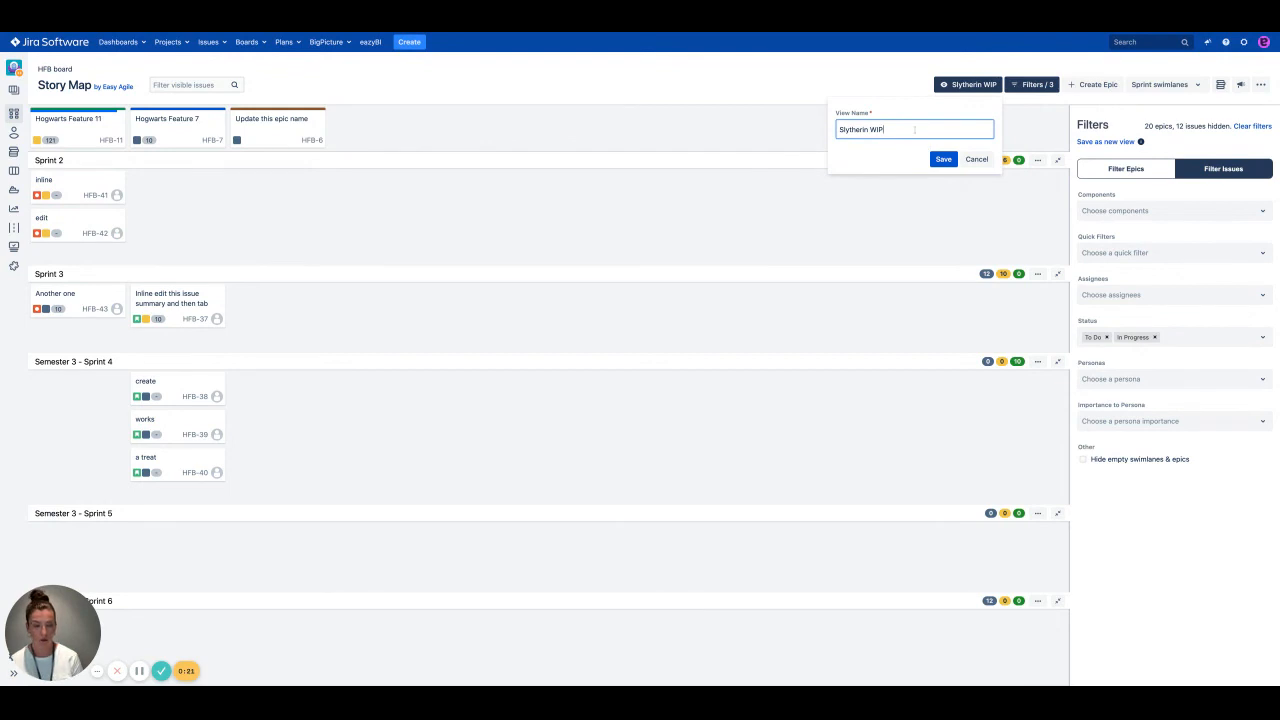
{"action": "key", "text": "ctrl+a"}
{"action": "key", "text": "BackSpace"}
{"action": "type", "text": "S"}
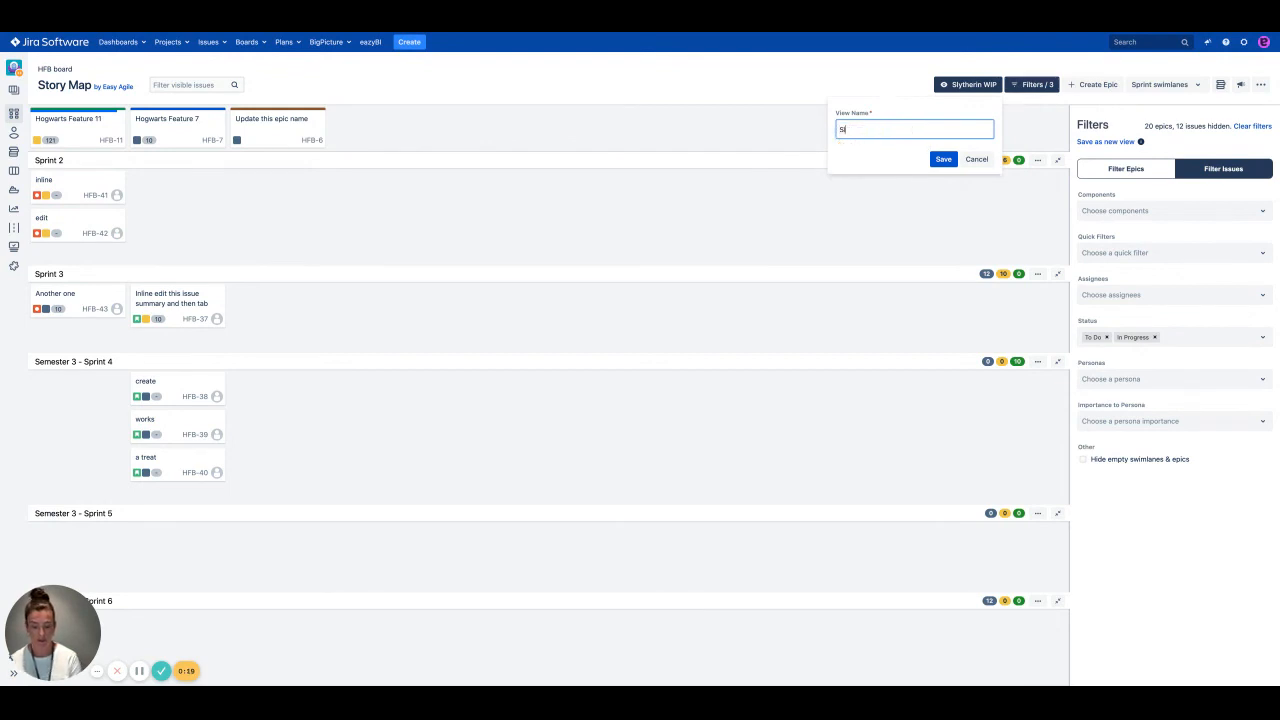
{"action": "type", "text": "l"}
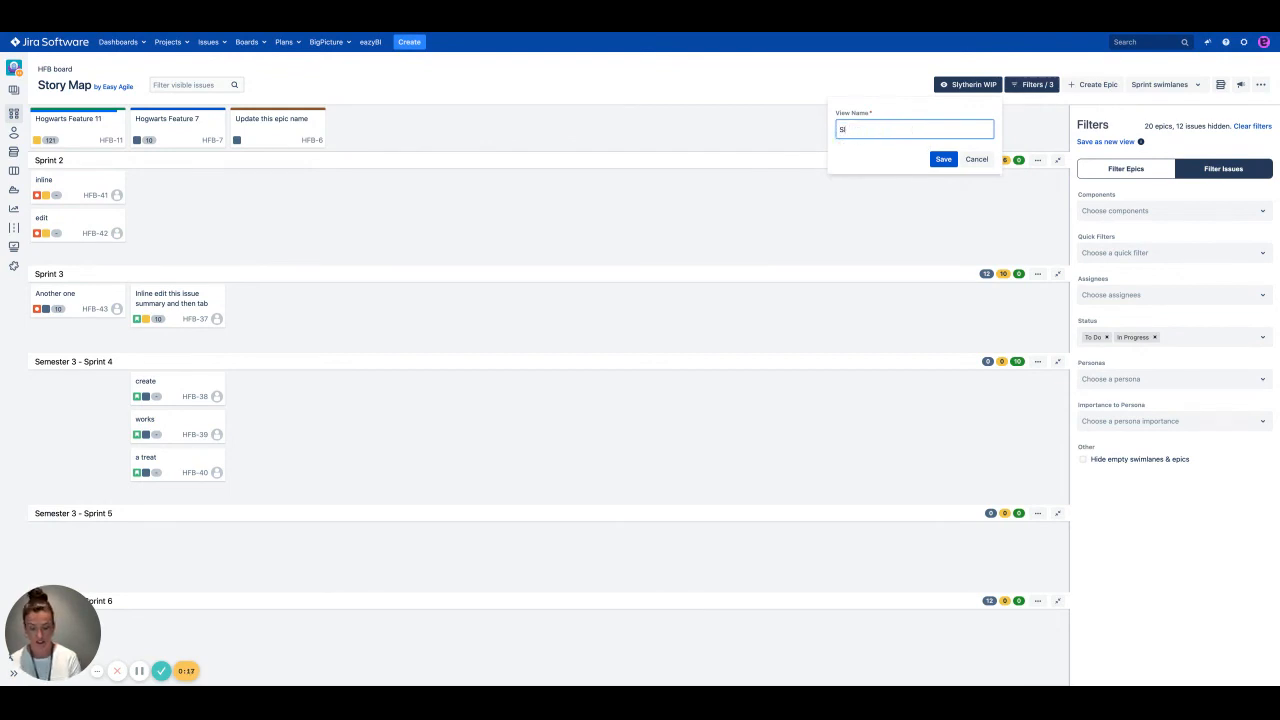
{"action": "type", "text": "ythytherin WIP"}
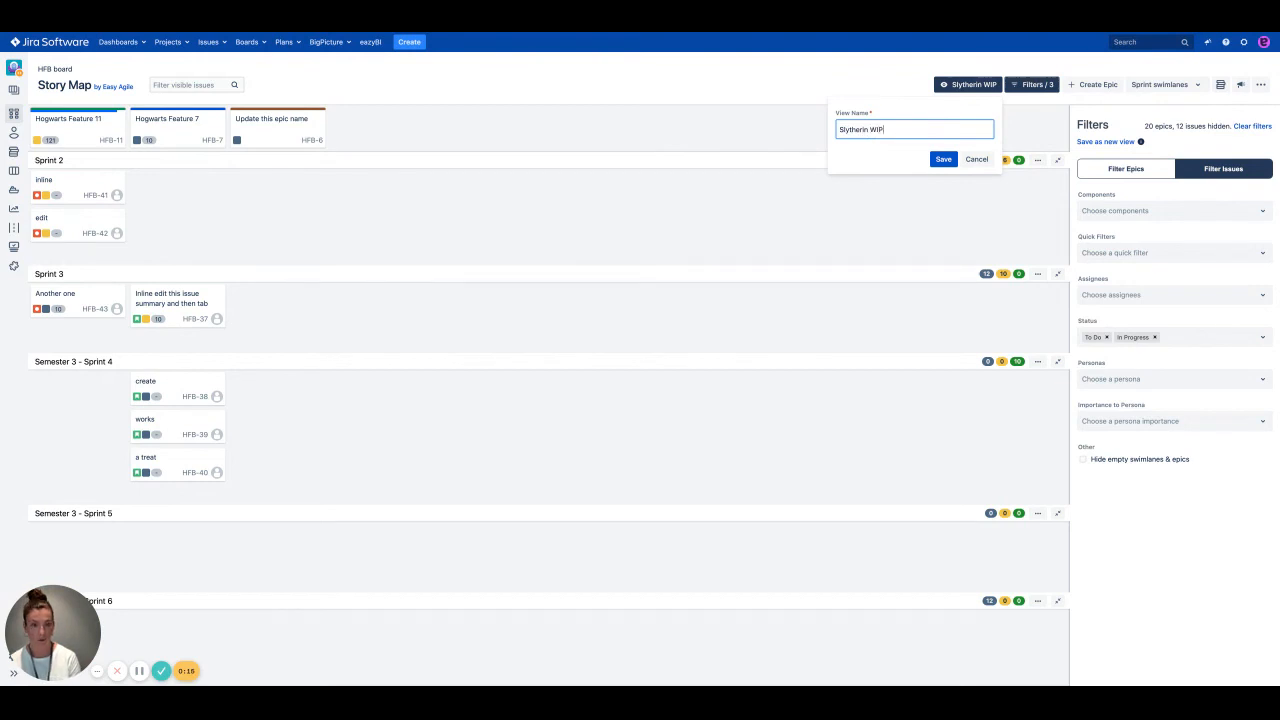
{"action": "type", "text": " + To Do"}
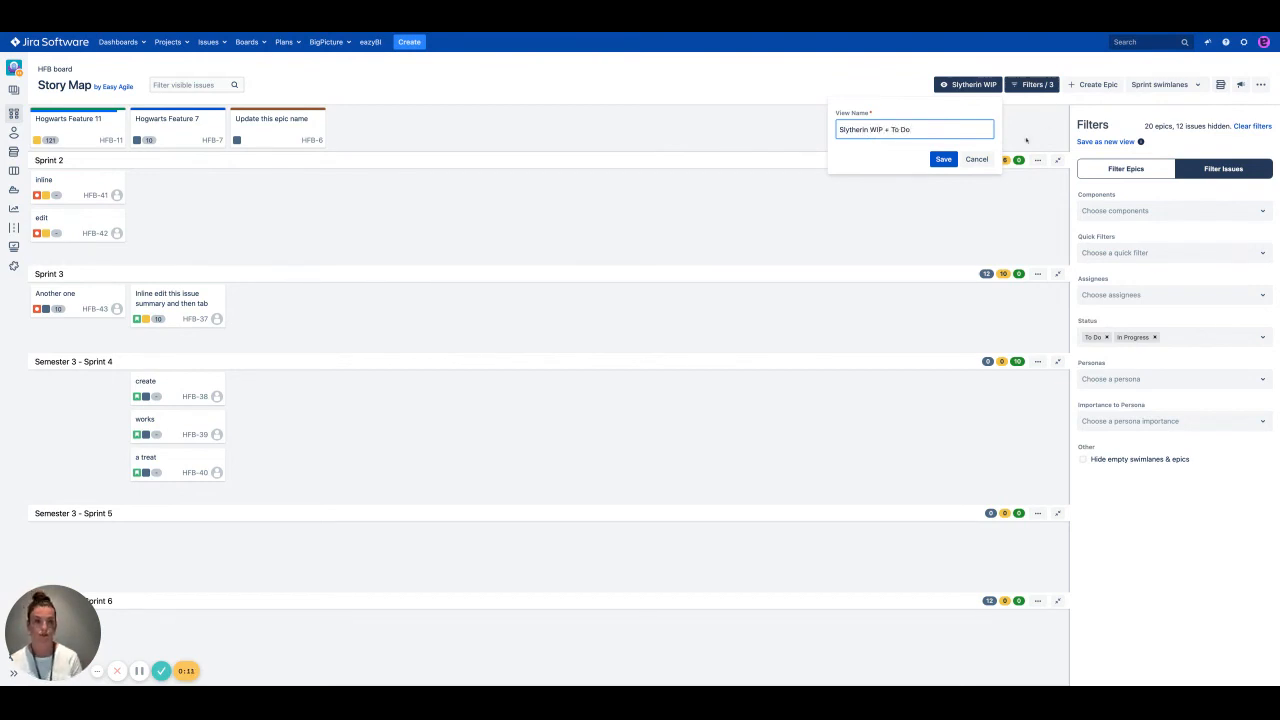
{"action": "left_click", "coordinate": [945, 159]}
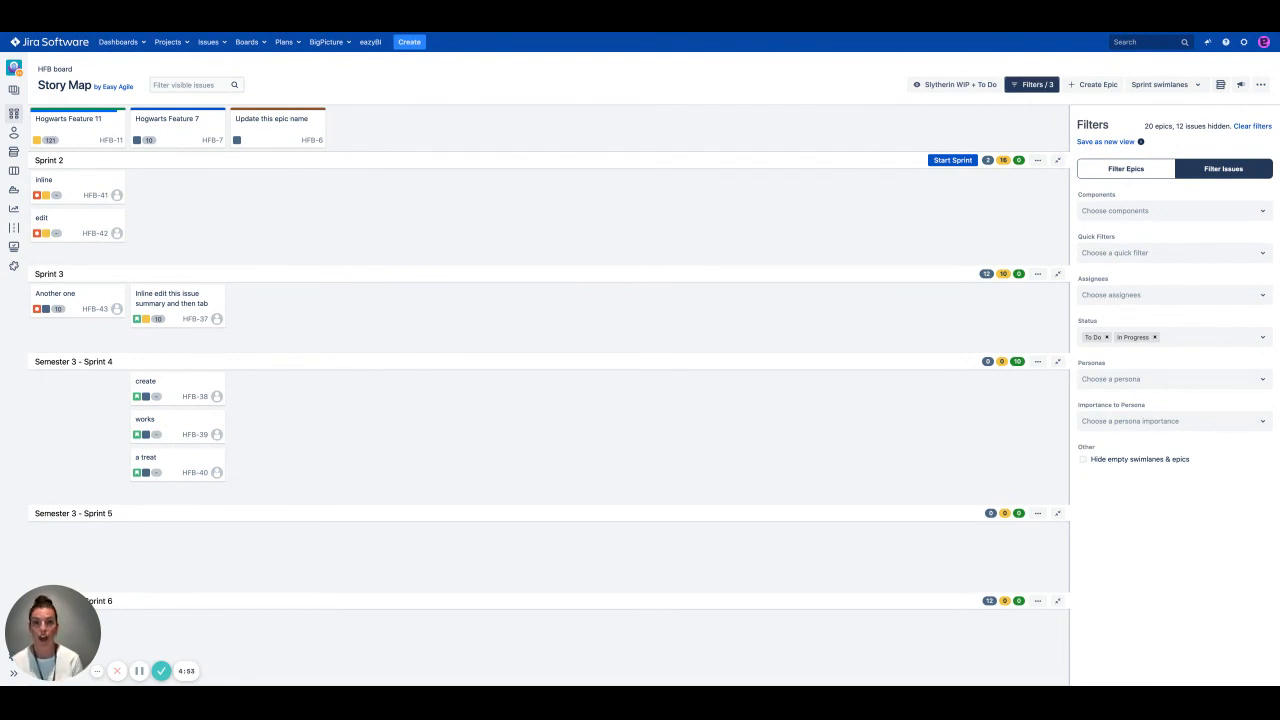
Step: Delete the "Slytherin WIP + To Do" saved view and dismiss the notification
{"action": "left_click", "coordinate": [948, 86]}
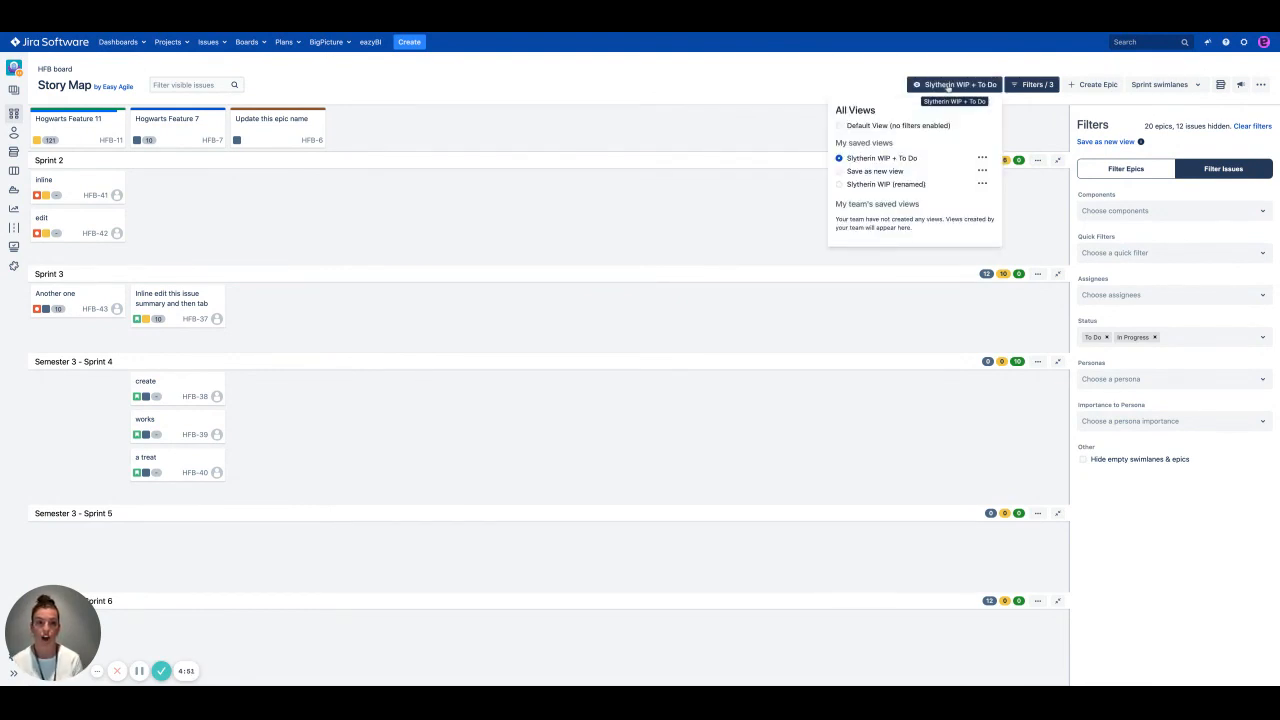
{"action": "left_click", "coordinate": [982, 158]}
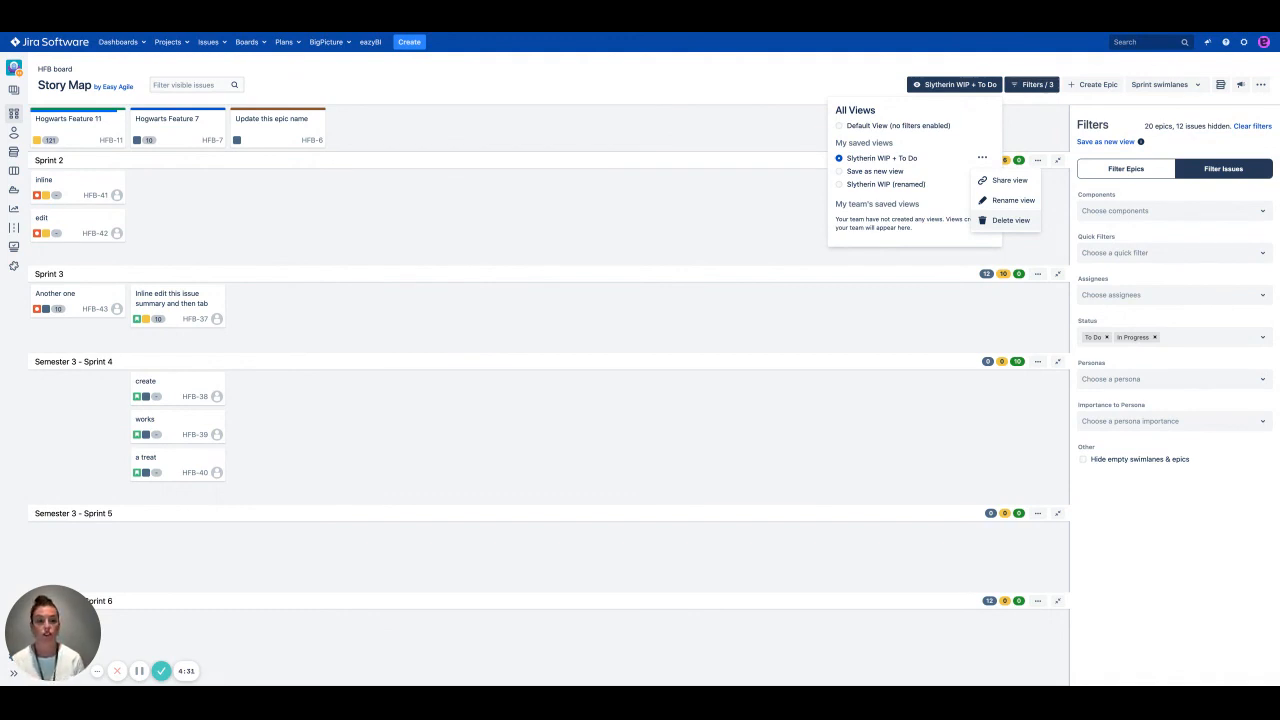
{"action": "left_click", "coordinate": [935, 205]}
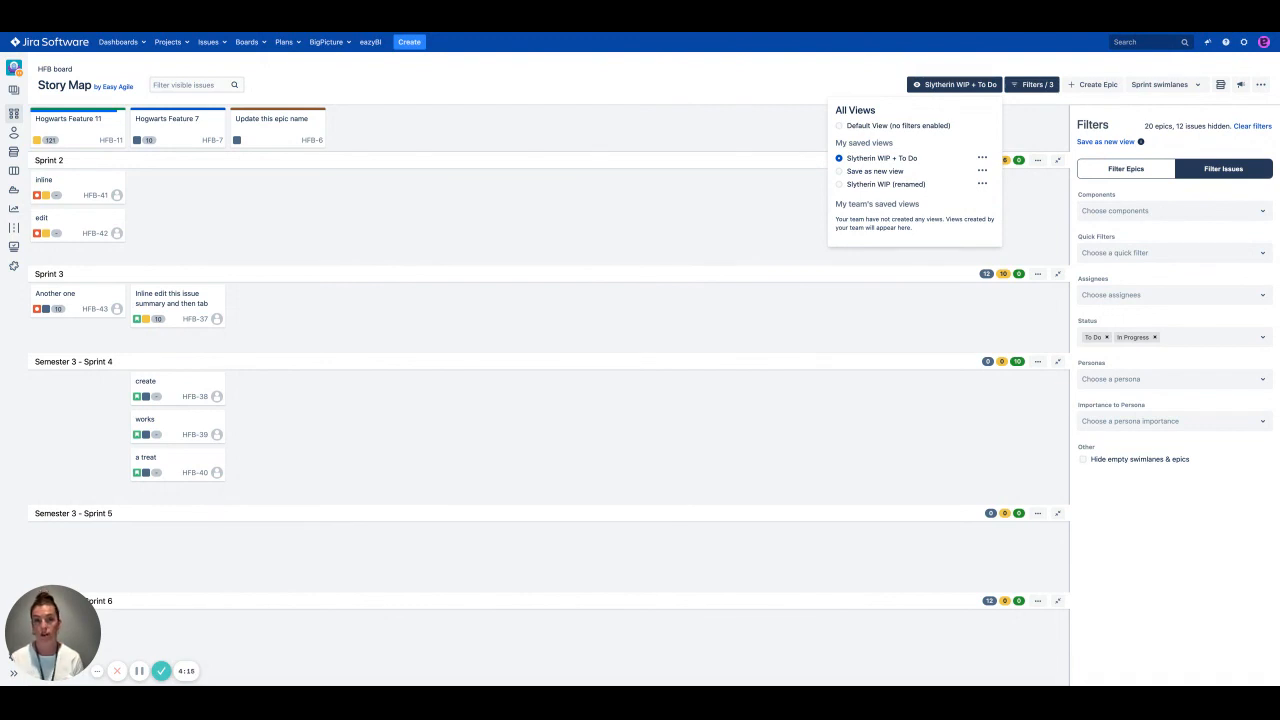
{"action": "left_click", "coordinate": [982, 159]}
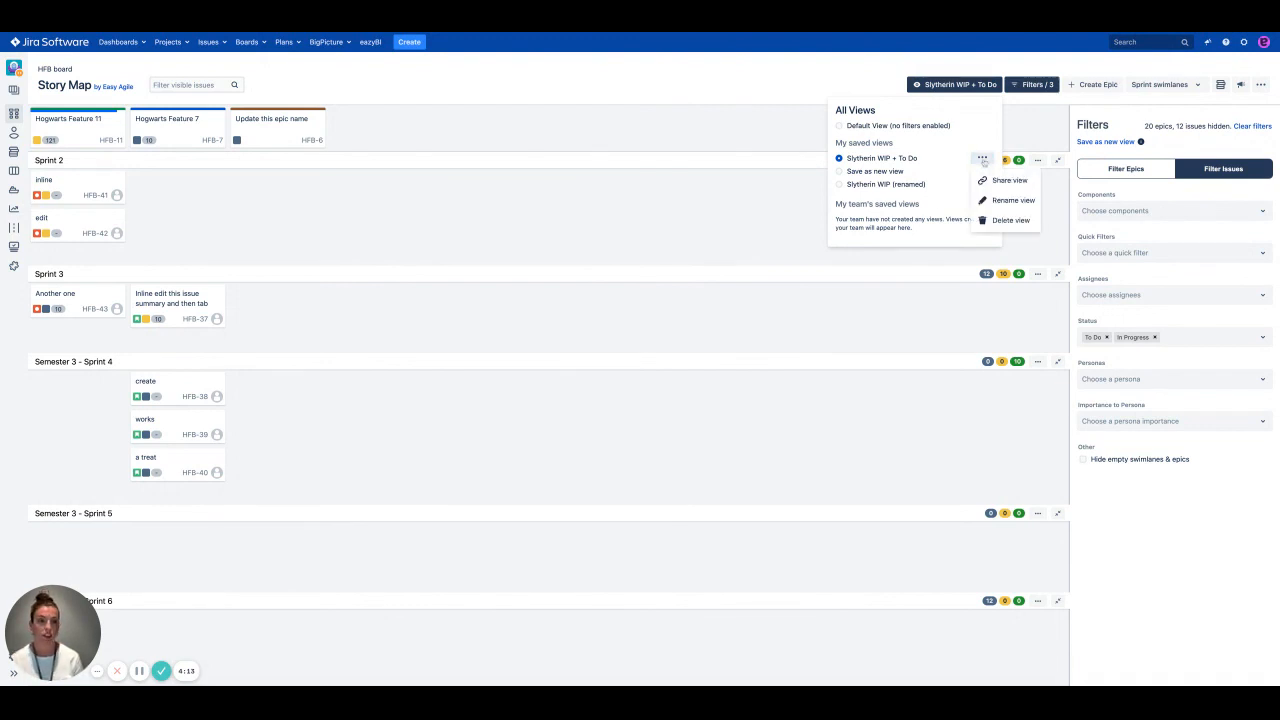
{"action": "left_click", "coordinate": [1008, 221]}
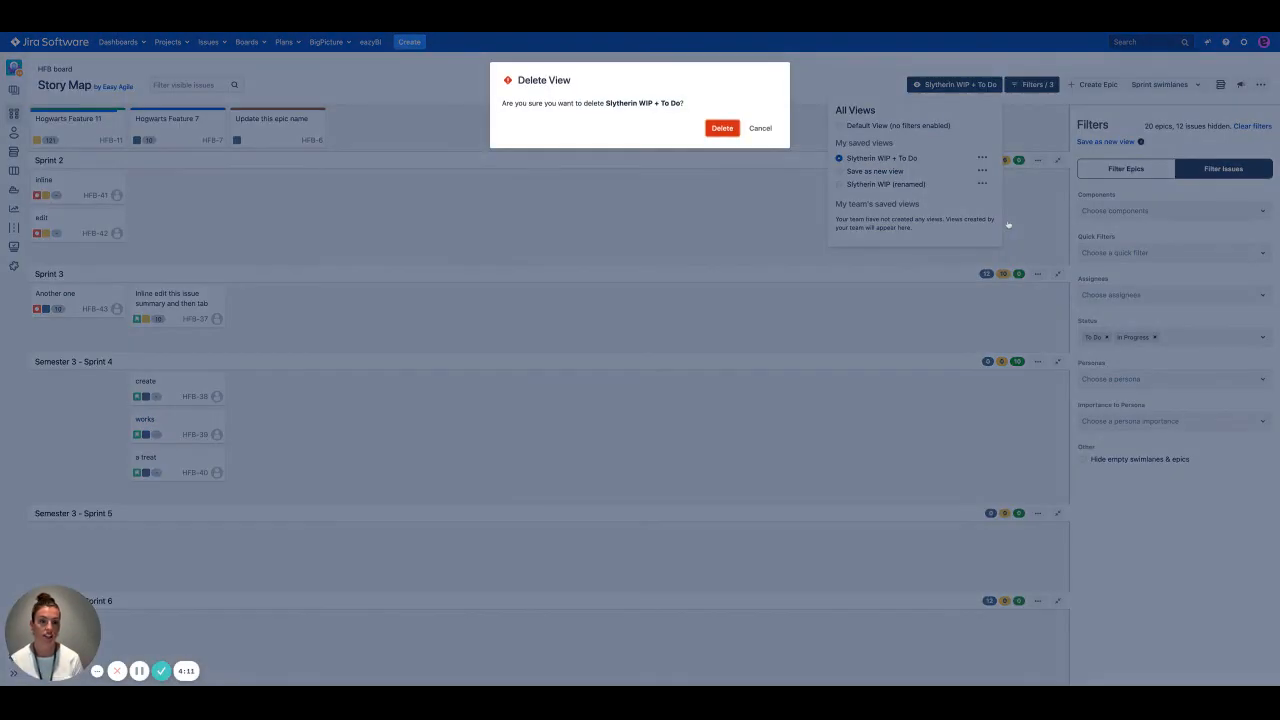
{"action": "left_click", "coordinate": [723, 129]}
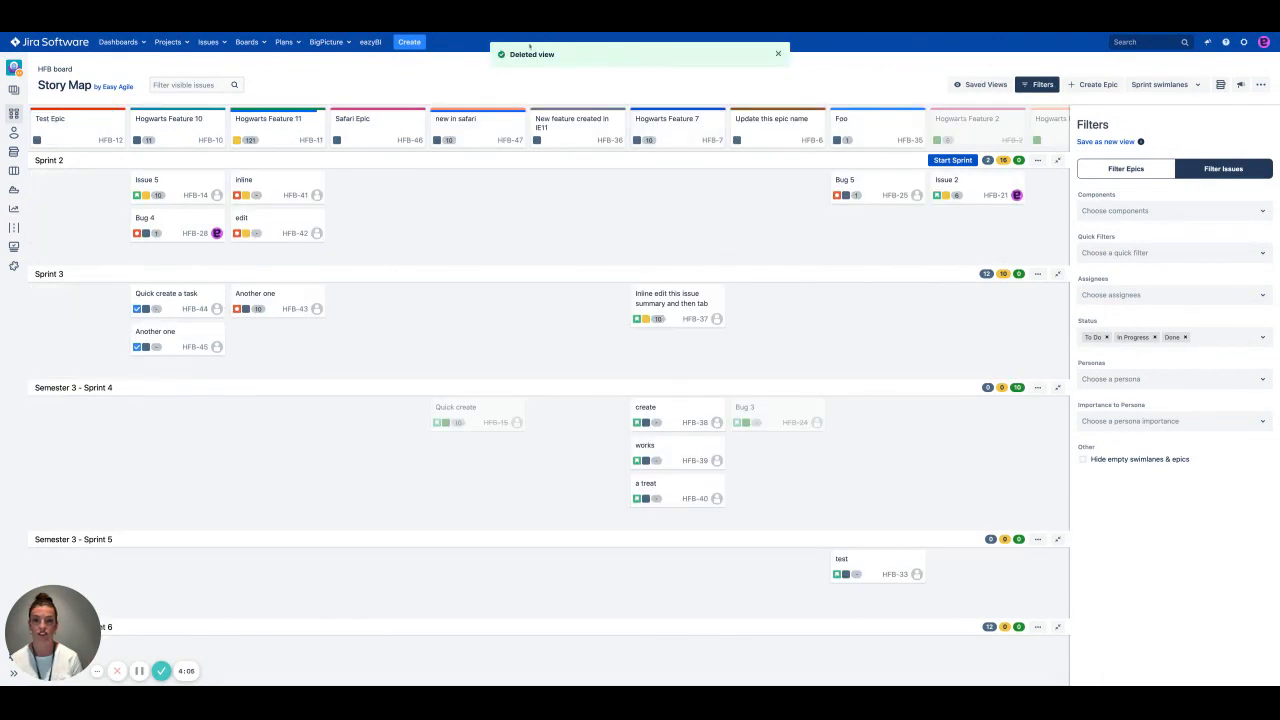
{"action": "left_click", "coordinate": [778, 54]}
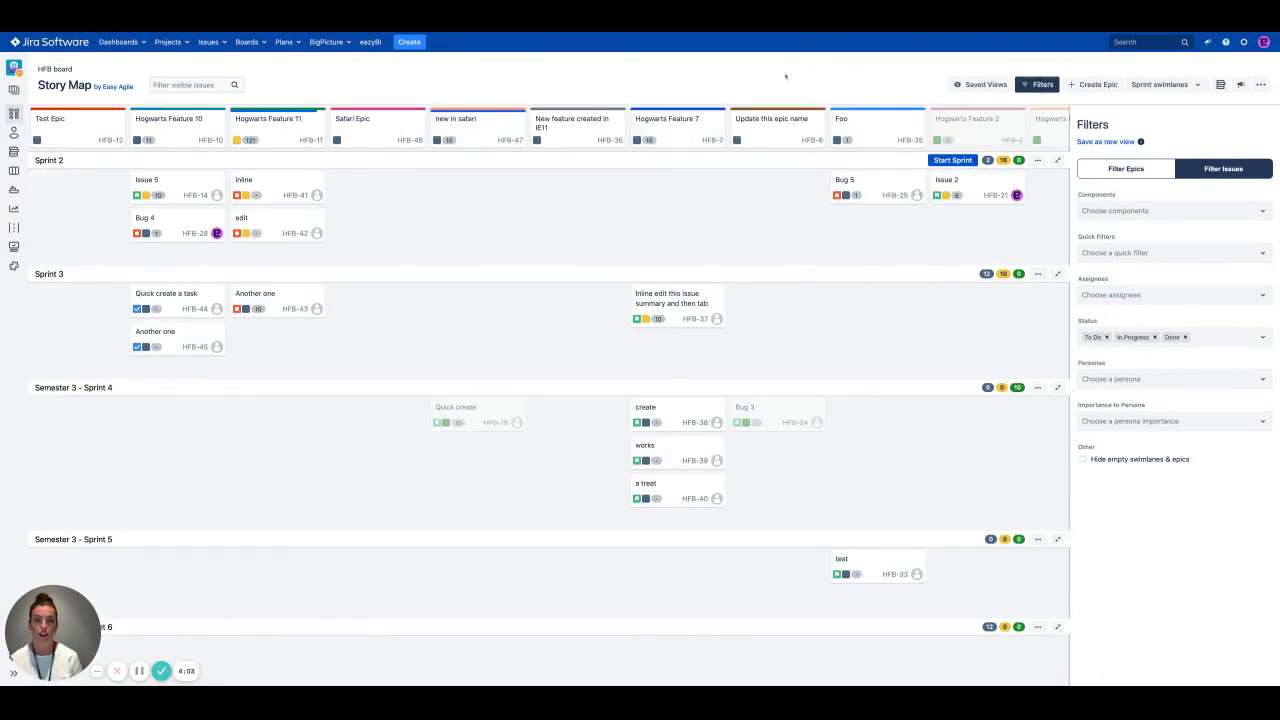